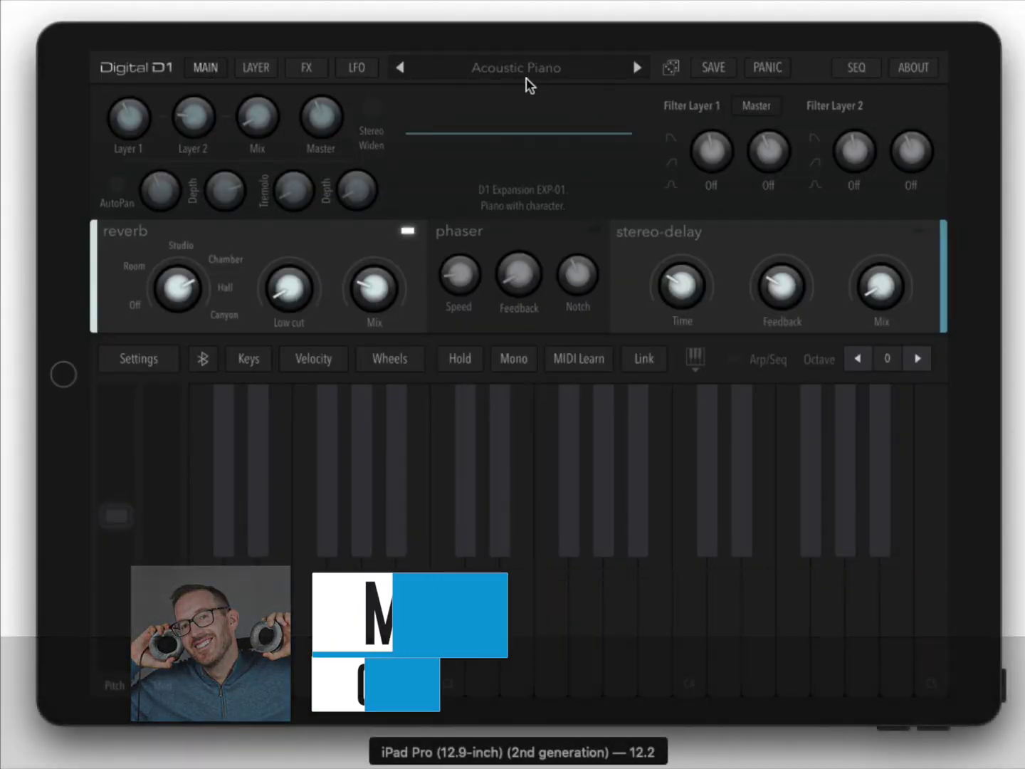
Open the preset browser, shrink the keyboard, then restore it to full size
click(512, 74)
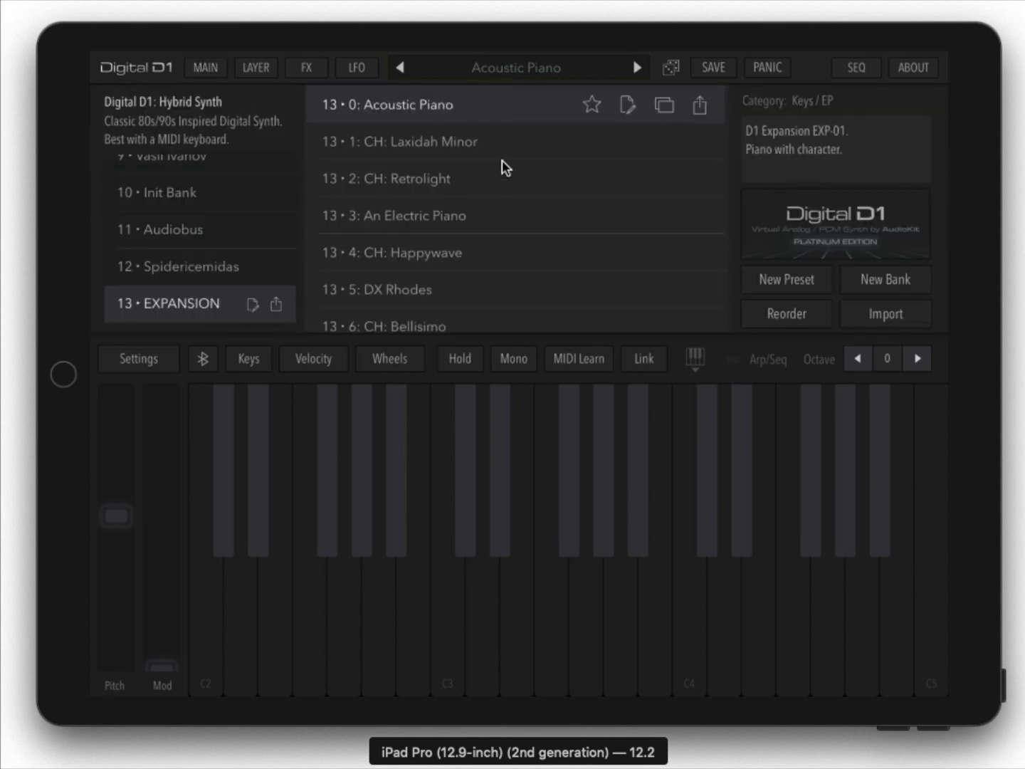
click(697, 358)
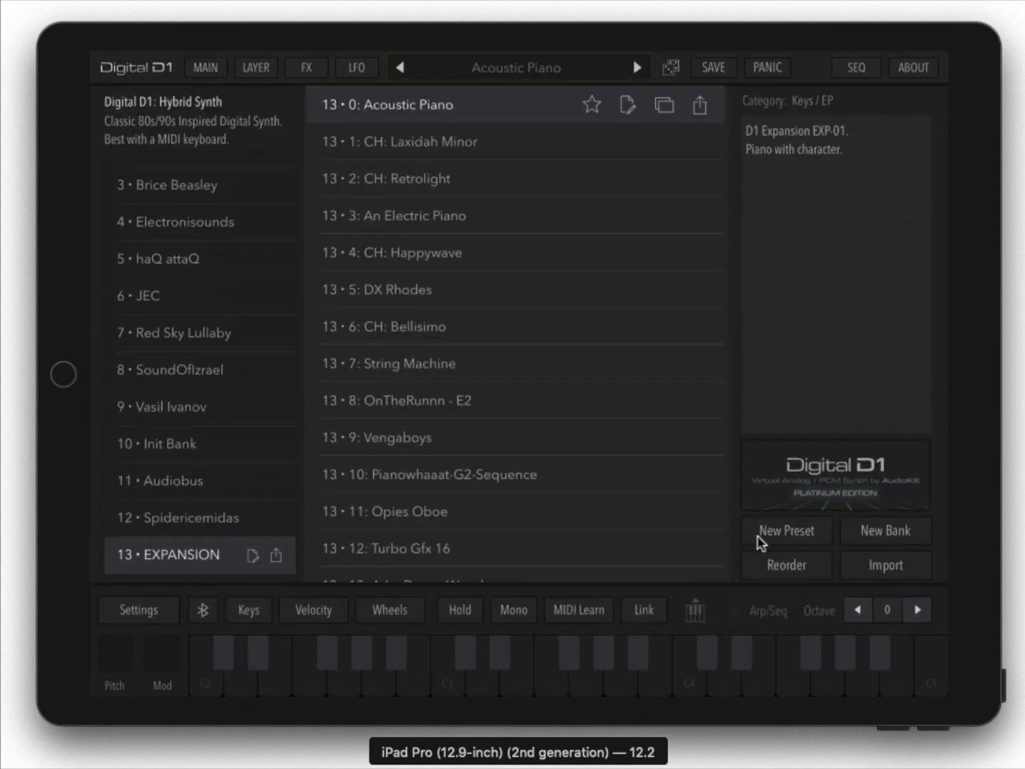
click(694, 609)
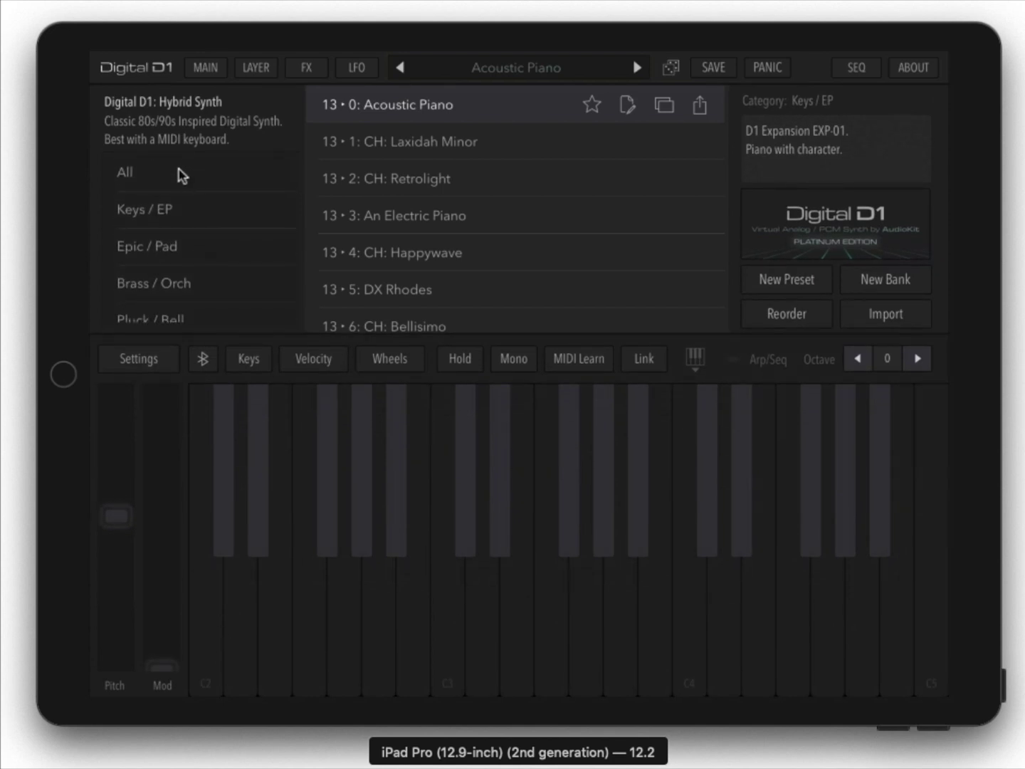
Browse All, Keys / EP, Epic / Pad, Brass / Orch and Pluck / Bell, ending on Bass / Deep
click(176, 172)
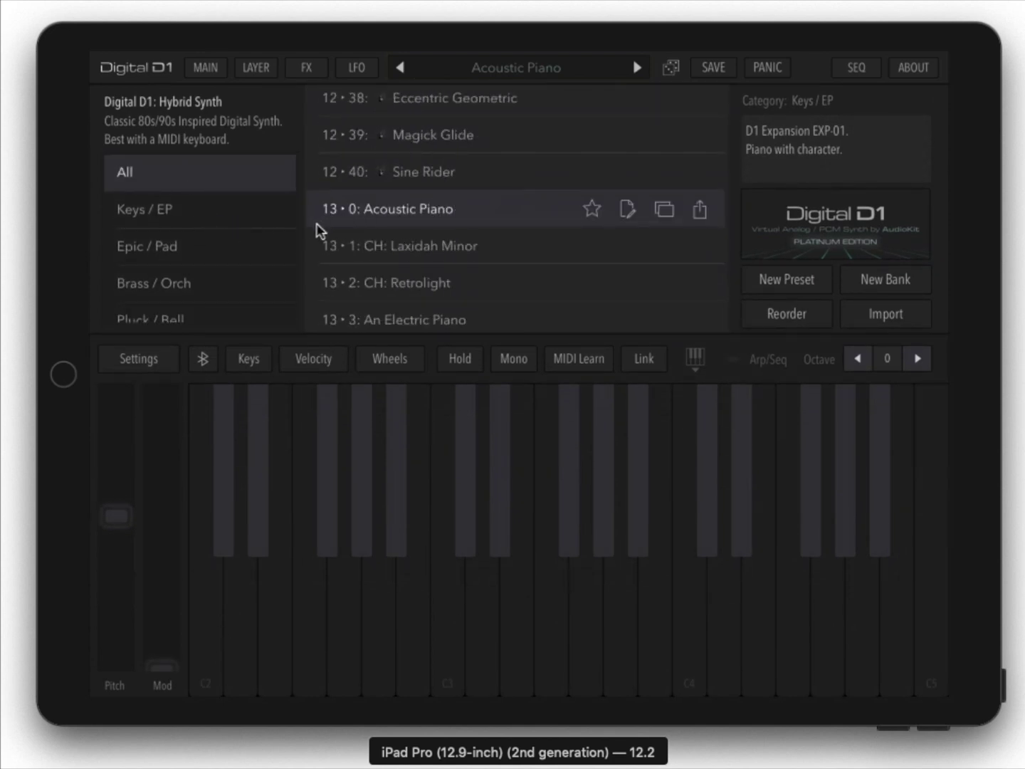
scroll(328, 201, up, 10)
scroll(424, 297, up, 10)
scroll(425, 296, up, 8)
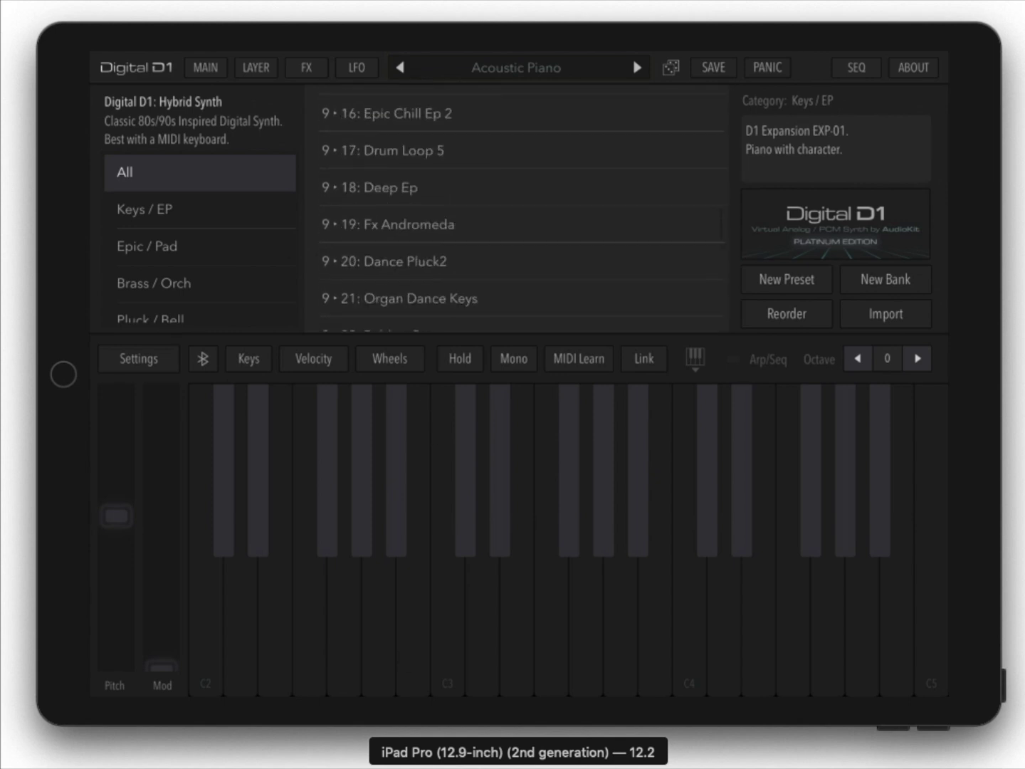
scroll(425, 241, up, 8)
scroll(425, 241, up, 5)
click(197, 209)
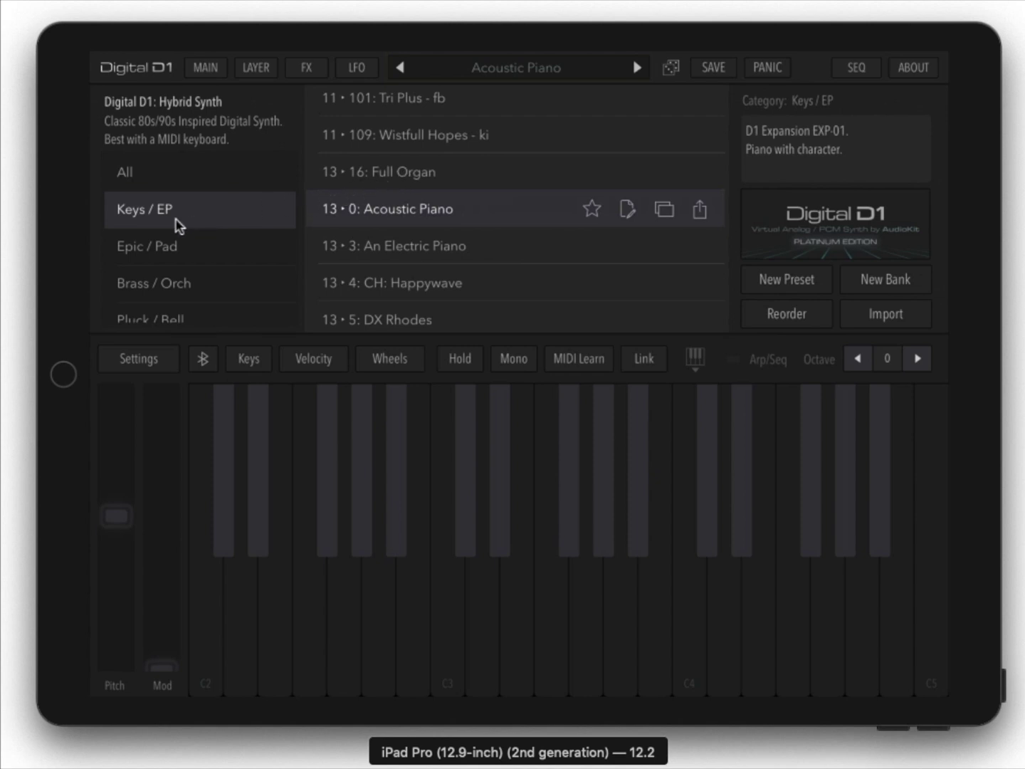
click(192, 250)
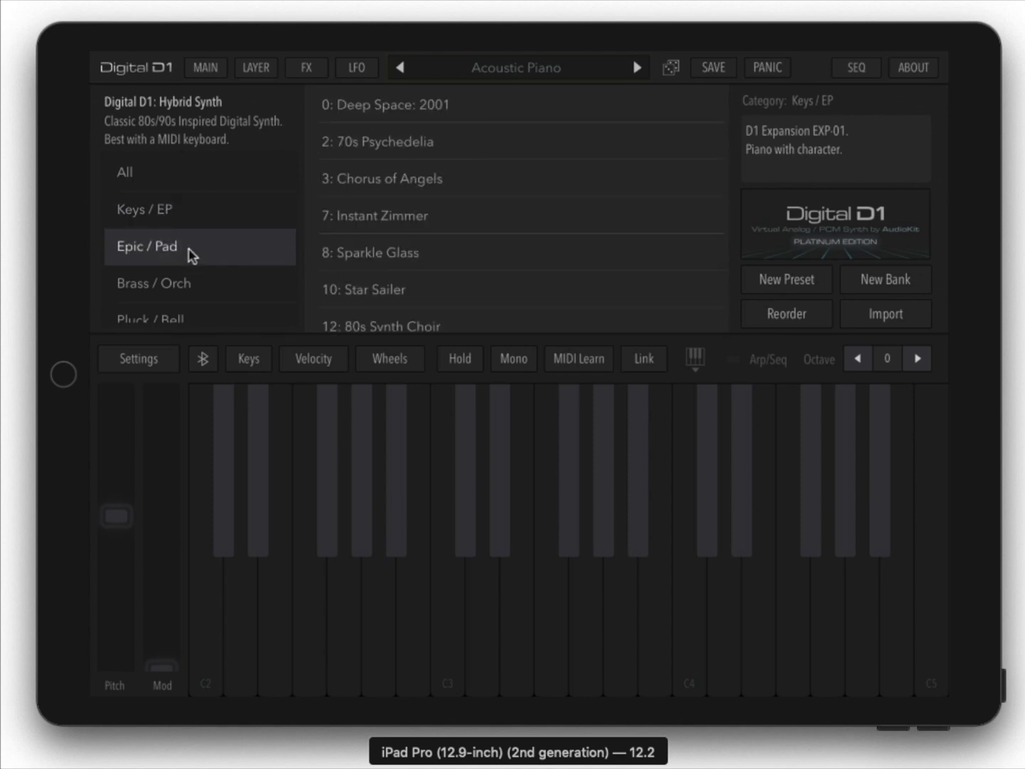
click(207, 293)
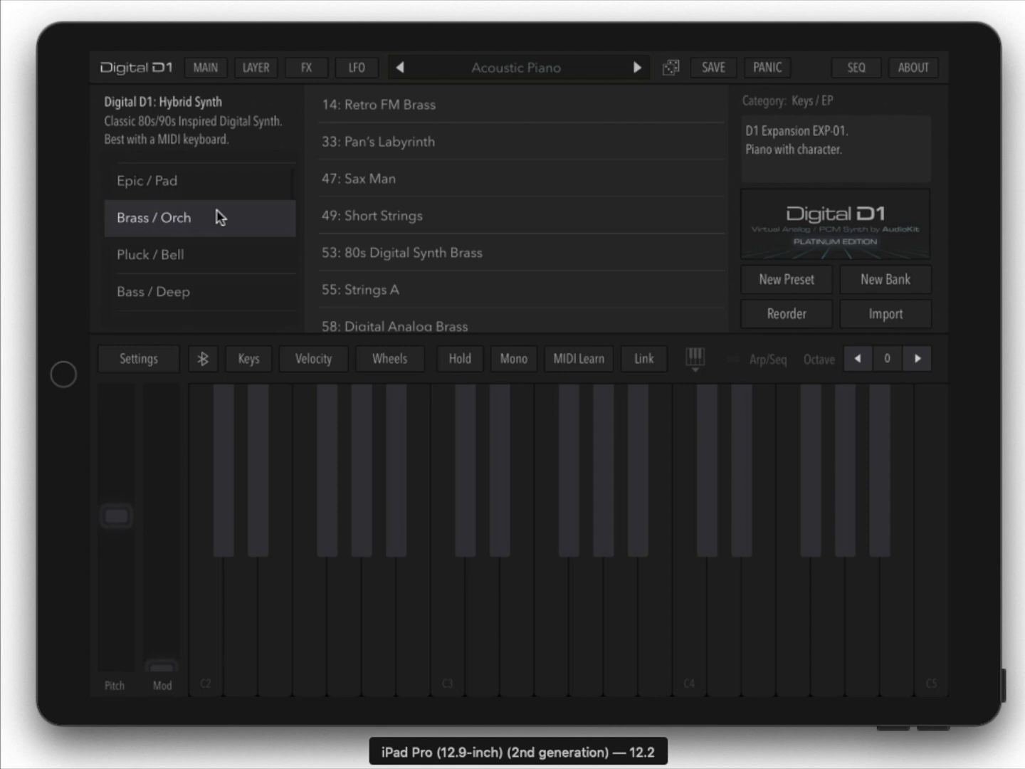
click(202, 264)
click(212, 240)
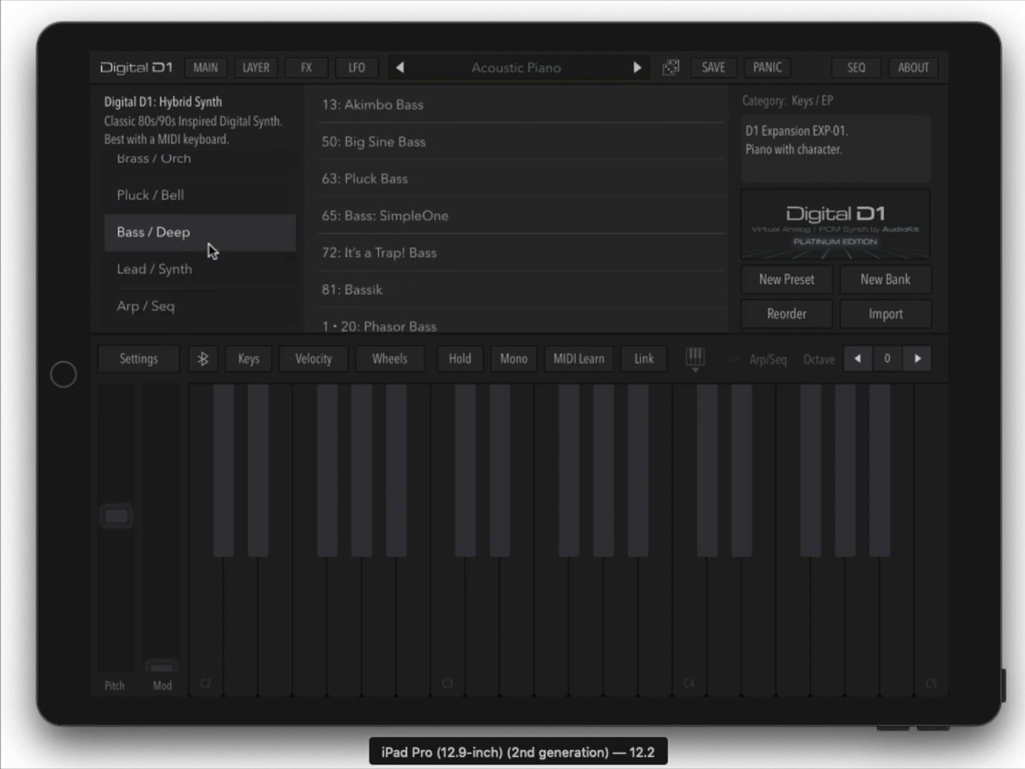
scroll(189, 289, down, 5)
scroll(190, 240, down, 4)
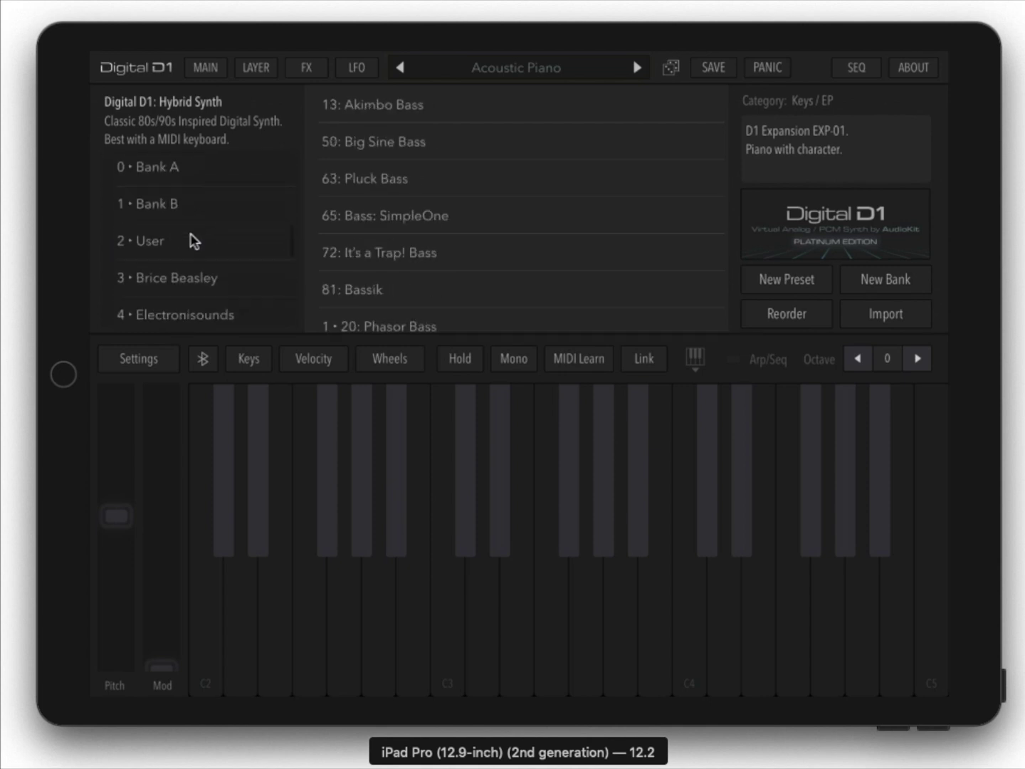
scroll(191, 240, up, 3)
scroll(183, 320, up, 2)
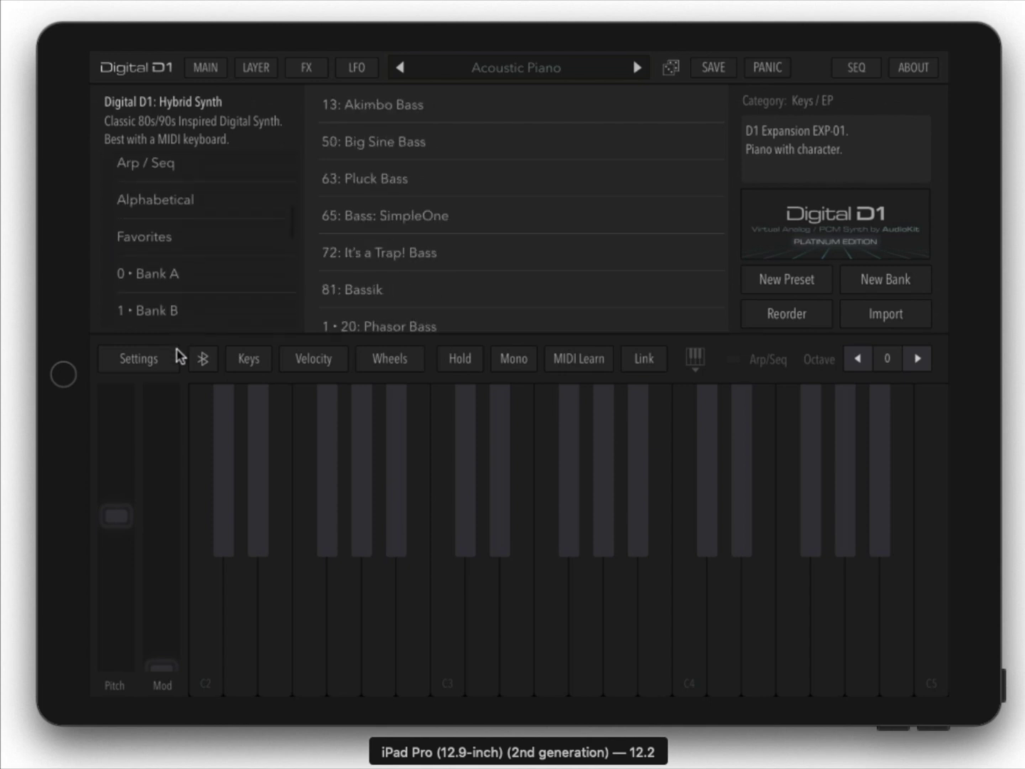
Sort presets alphabetically, view Favorites, then open 0 • Bank A
click(184, 210)
click(199, 251)
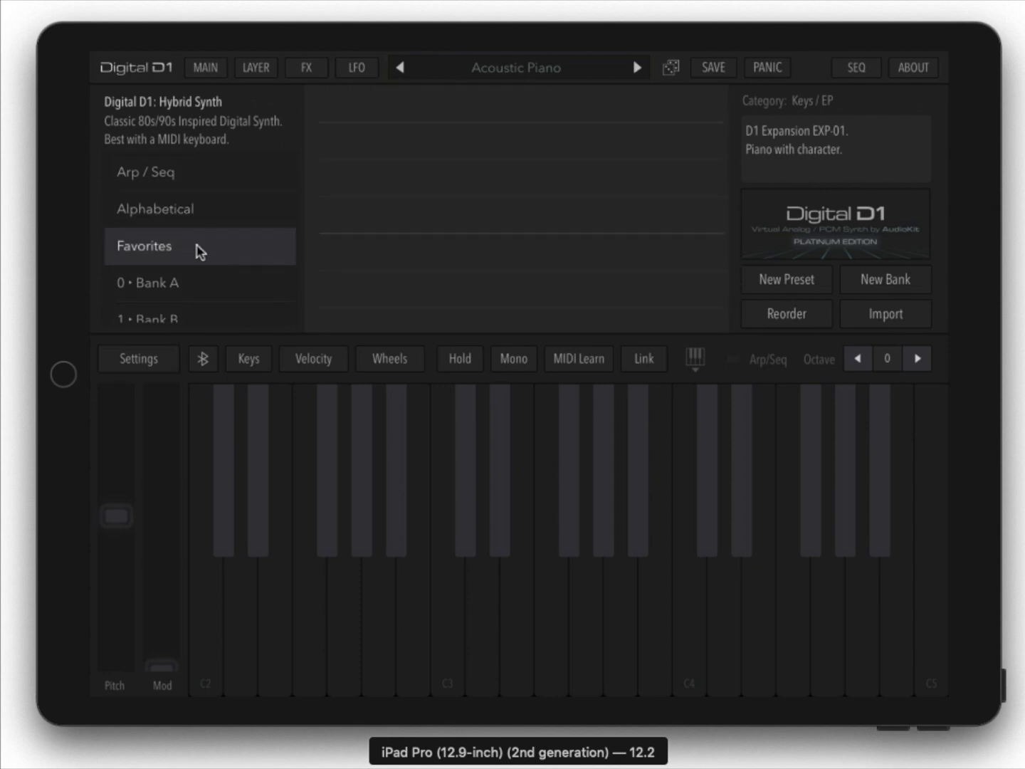
click(214, 288)
Load Chorus of Angels, star it, confirm it in Favorites, and return to Bank A
click(549, 221)
click(591, 215)
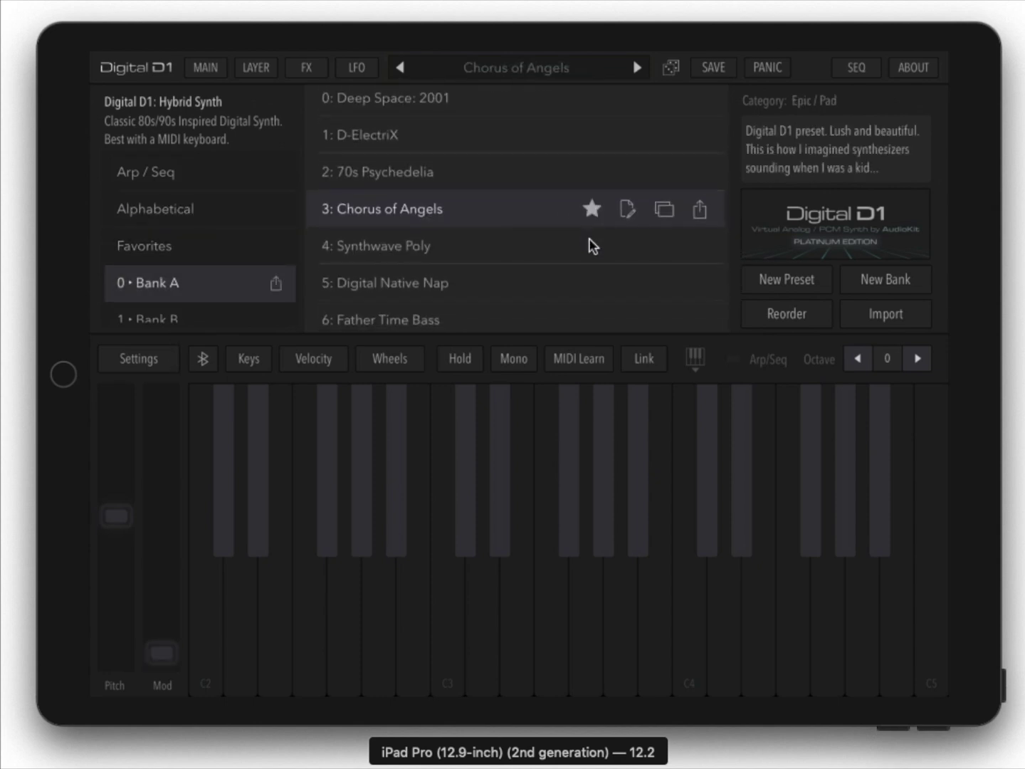
click(181, 256)
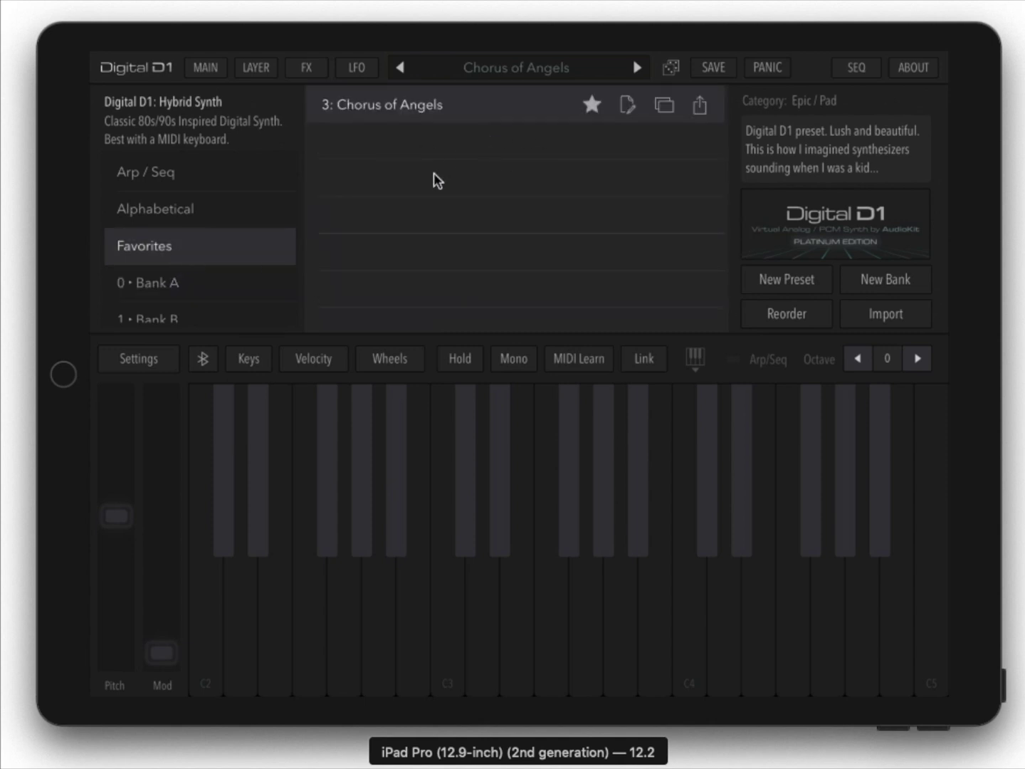
click(207, 280)
scroll(197, 240, down, 2)
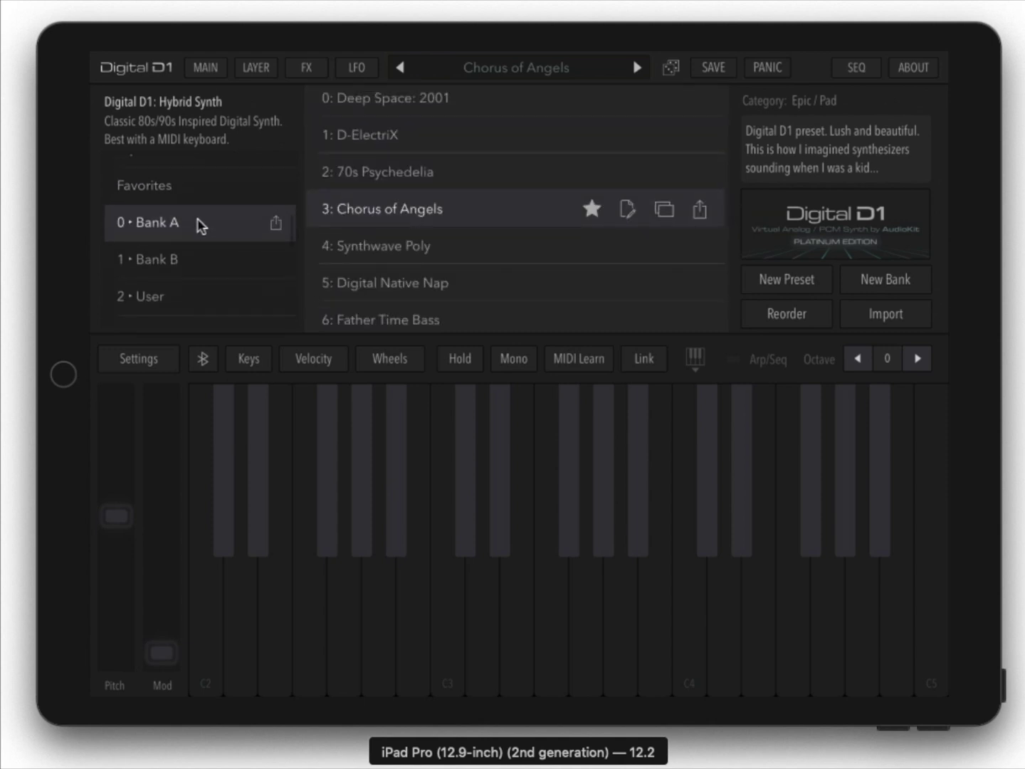
Drag Chorus of Angels up to slot 1 in Bank A, below Deep Space: 2001, and finish reordering
click(785, 313)
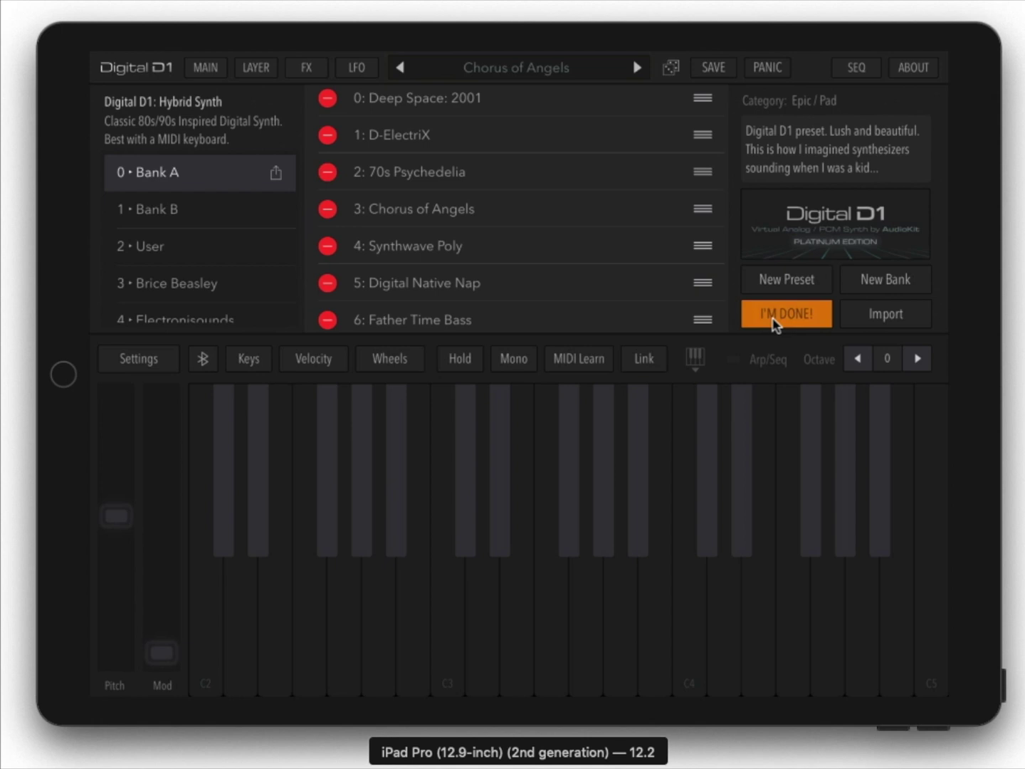
mouse_move(703, 210)
mouse_down()
mouse_move(705, 132)
mouse_move(702, 248)
mouse_up()
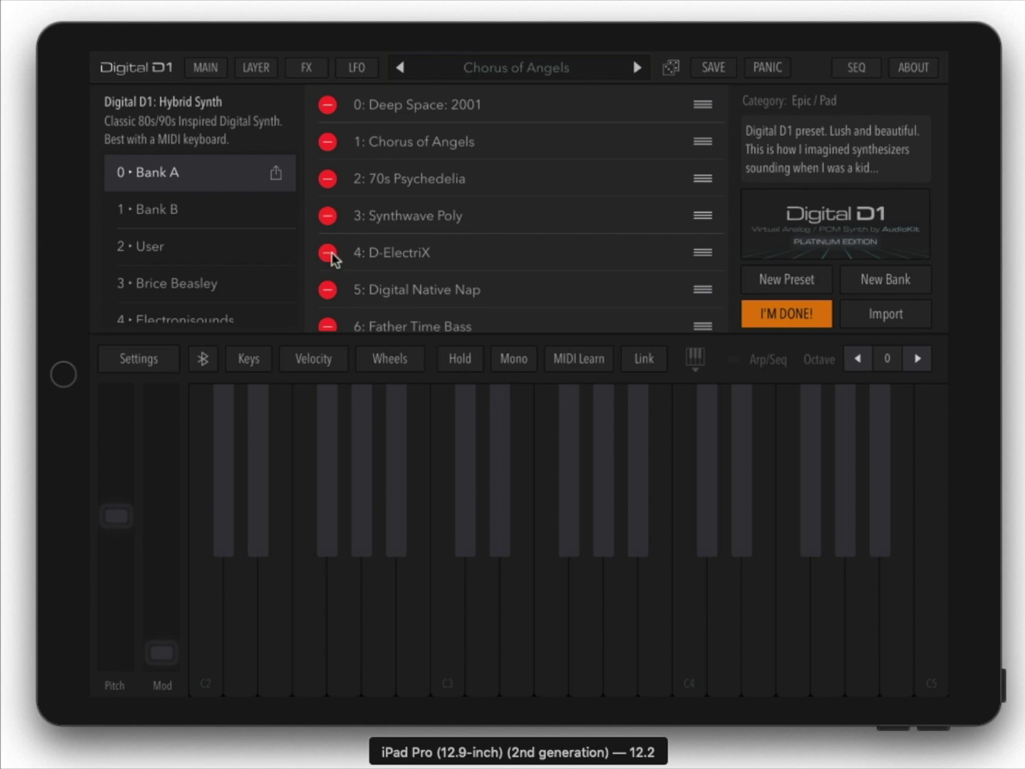
click(331, 255)
click(785, 313)
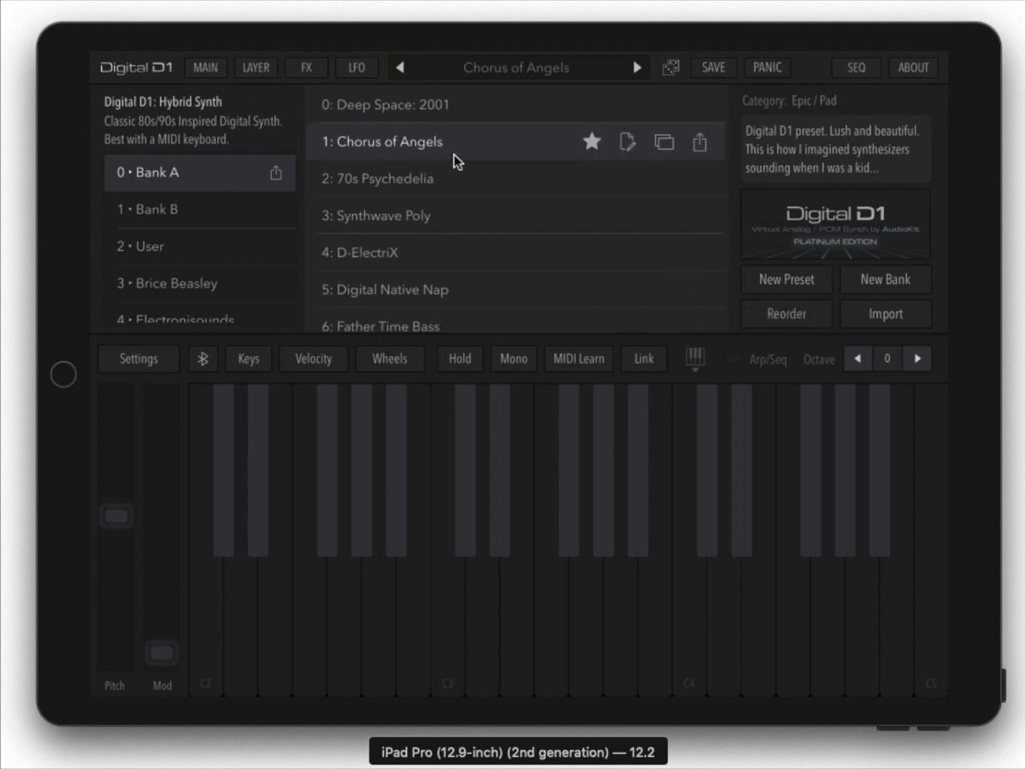
scroll(263, 246, up, 1)
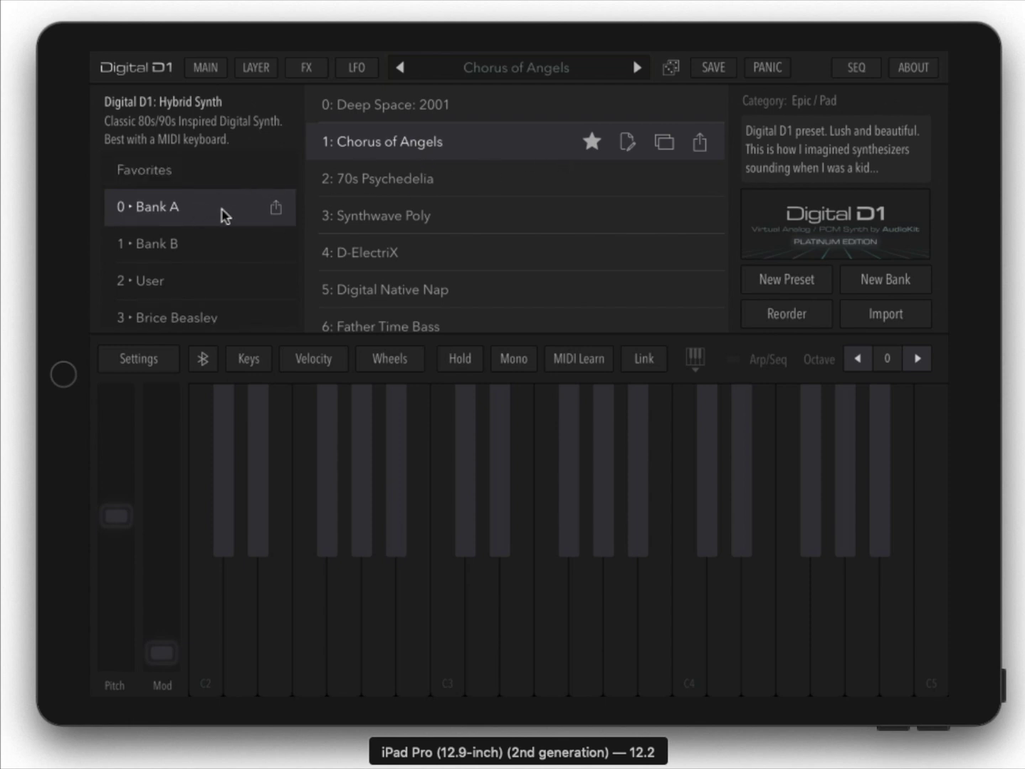
In Chorus of Angels' save options, choose Bank B and the Brass / Orch category
click(629, 142)
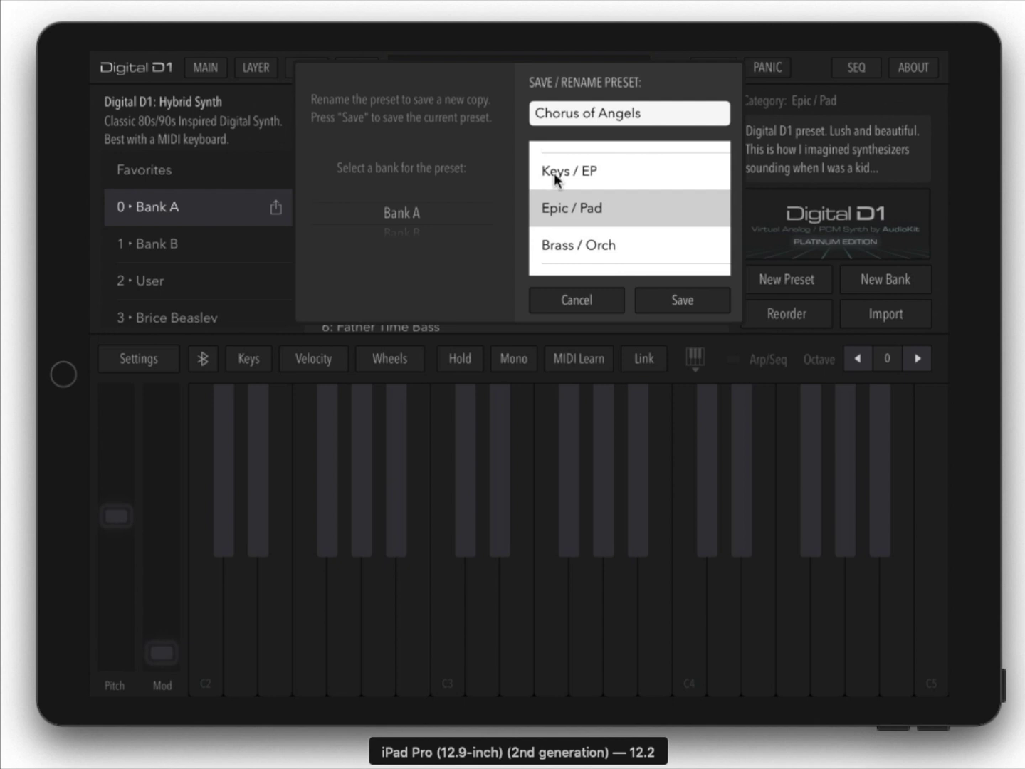
scroll(426, 214, down, 1)
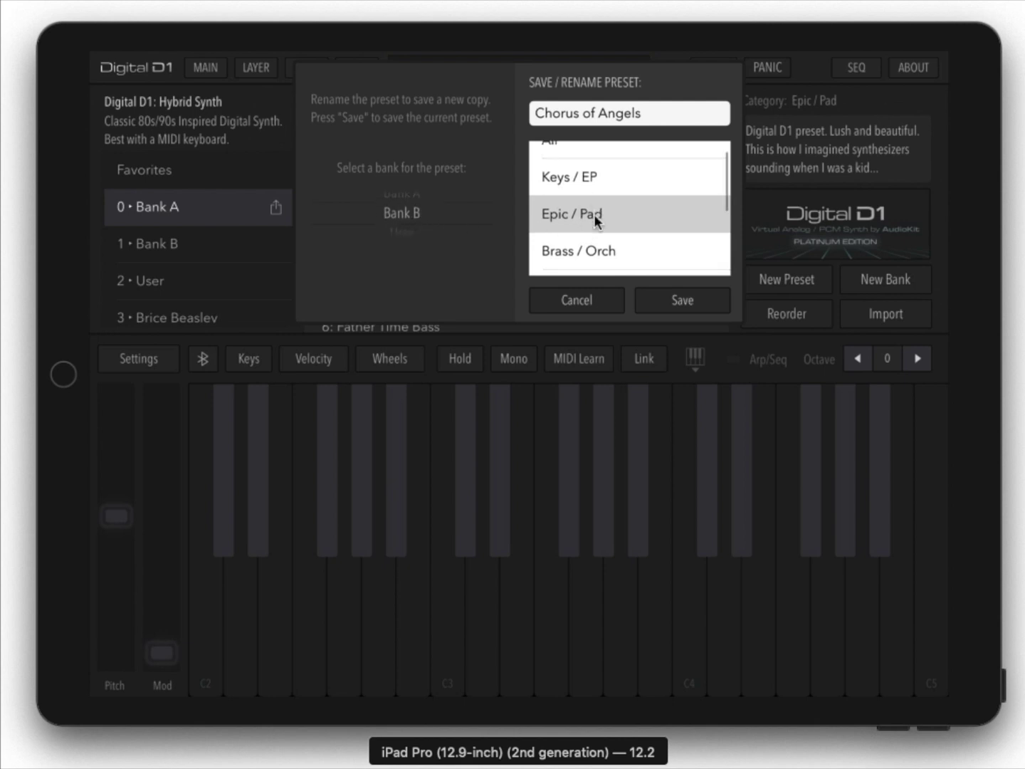
scroll(590, 240, up, 1)
scroll(597, 201, down, 2)
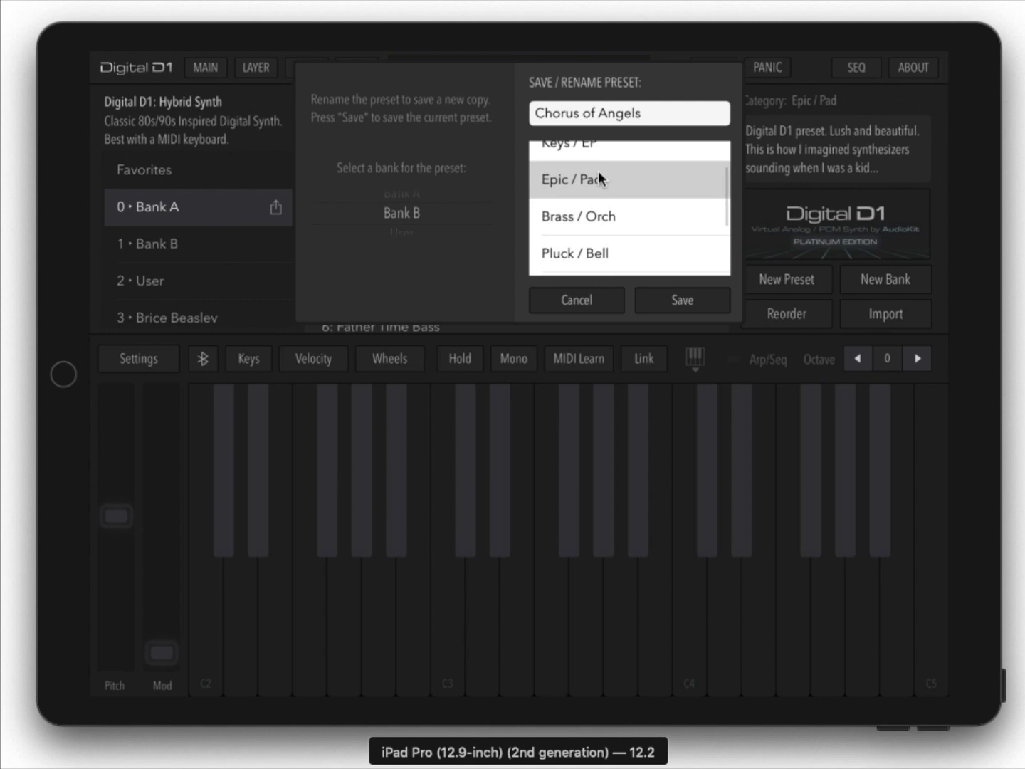
click(592, 213)
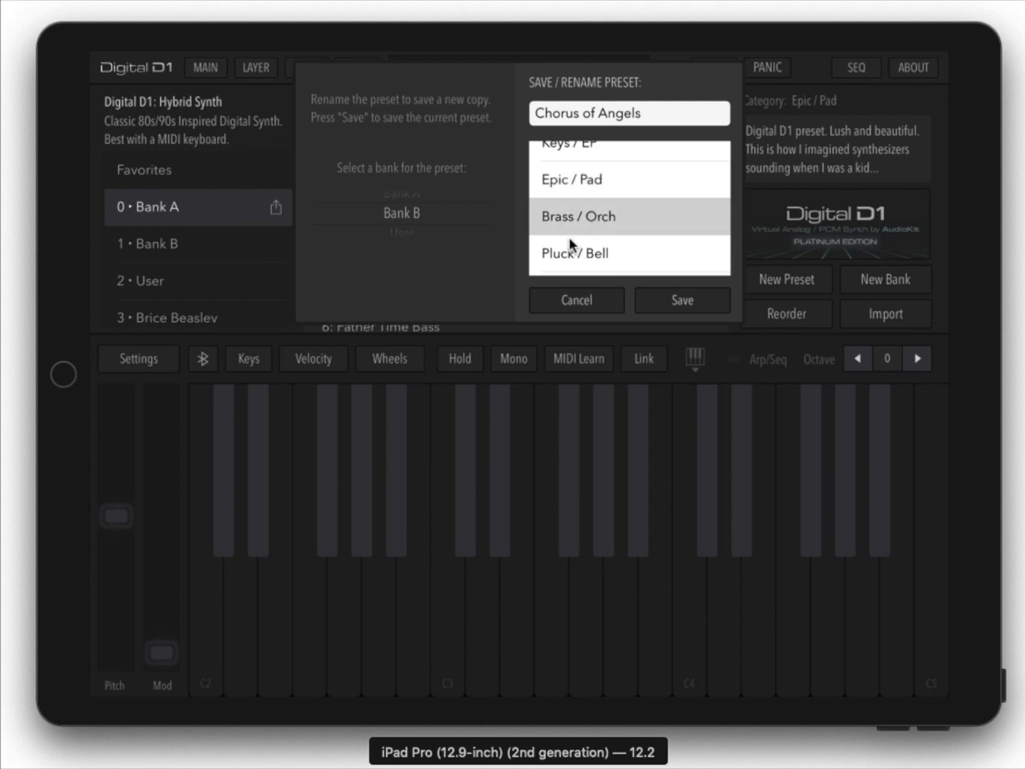
Save the Chorus of Angels copy to Bank B slot 3 and list the Brass / Orch presets
click(663, 301)
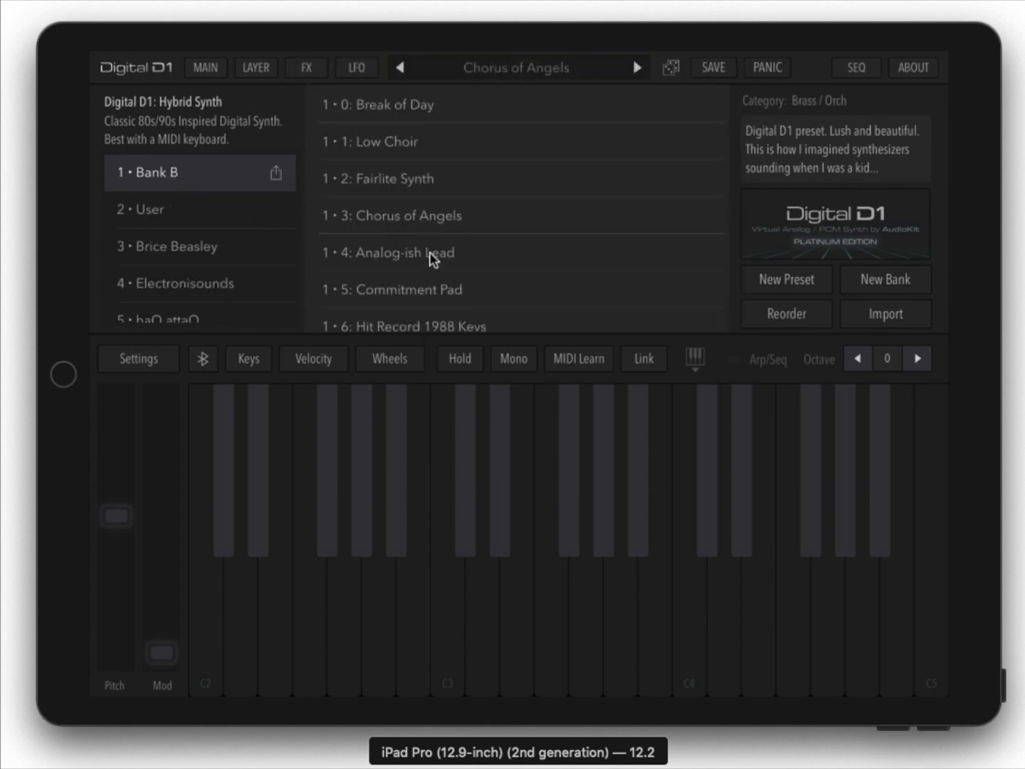
scroll(269, 245, up, 3)
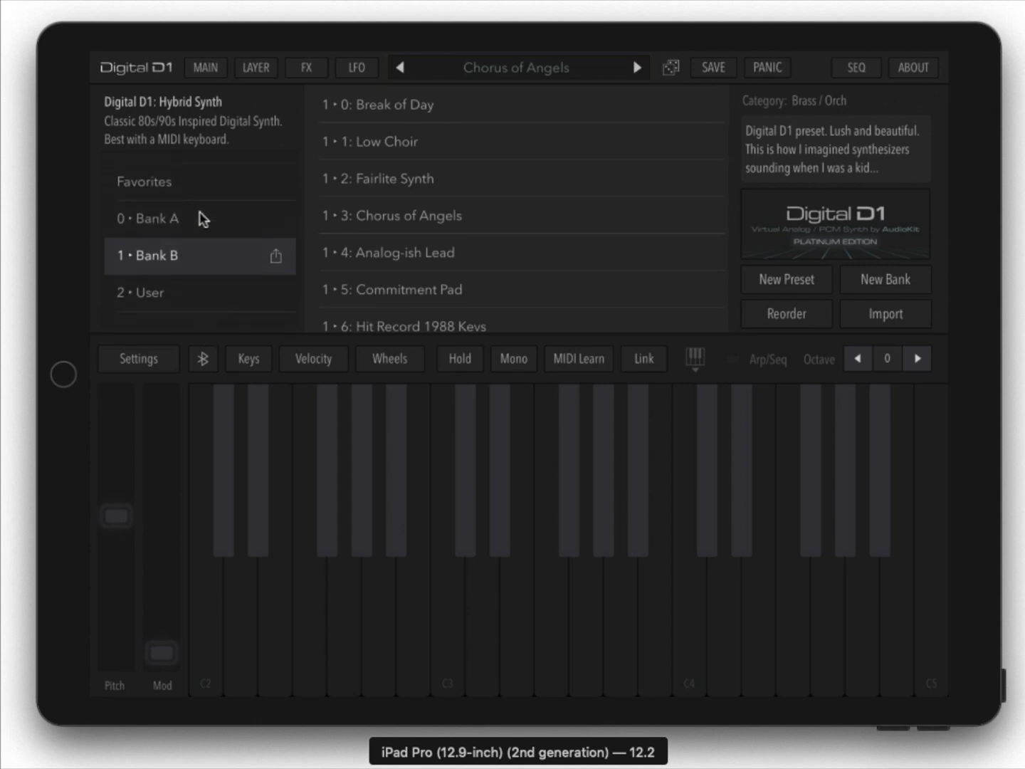
scroll(209, 240, up, 3)
scroll(208, 240, up, 2)
click(198, 214)
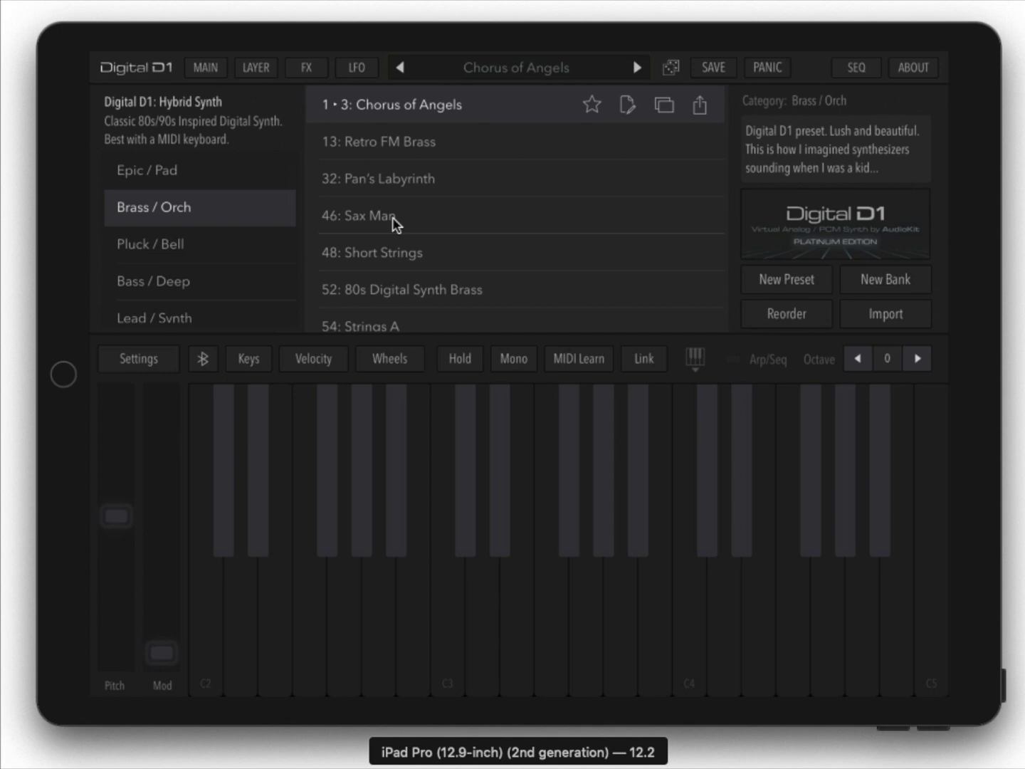
scroll(209, 254, up, 3)
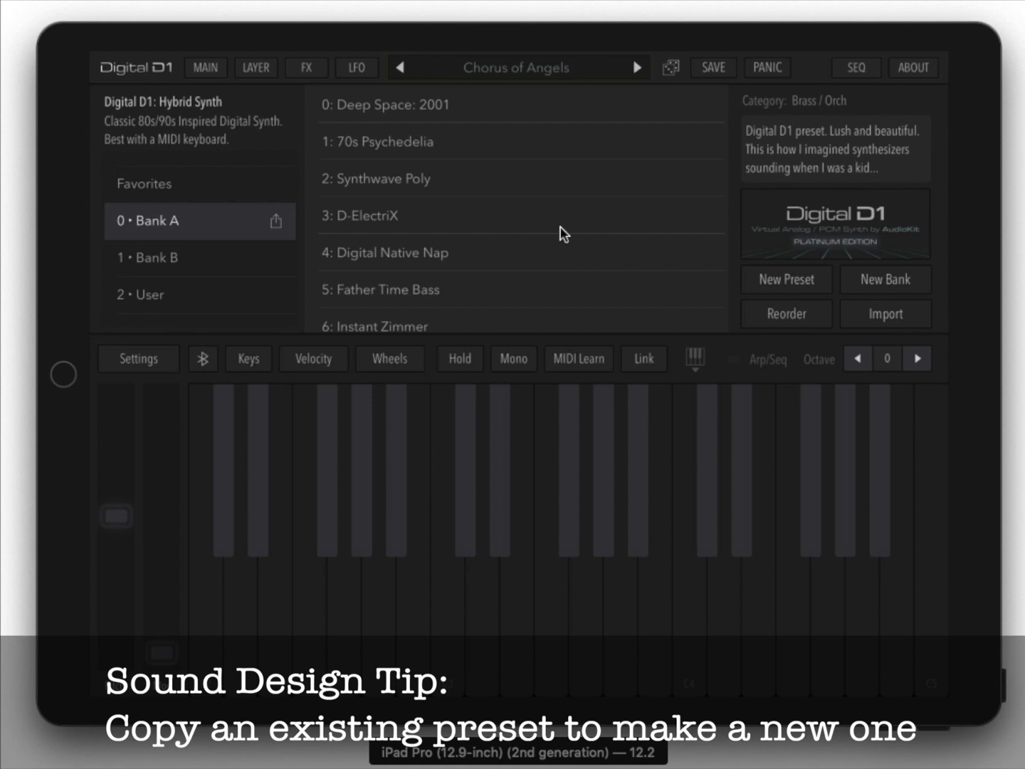
Load Synthwave Poly from Bank A and play a couple of notes
click(541, 193)
click(517, 576)
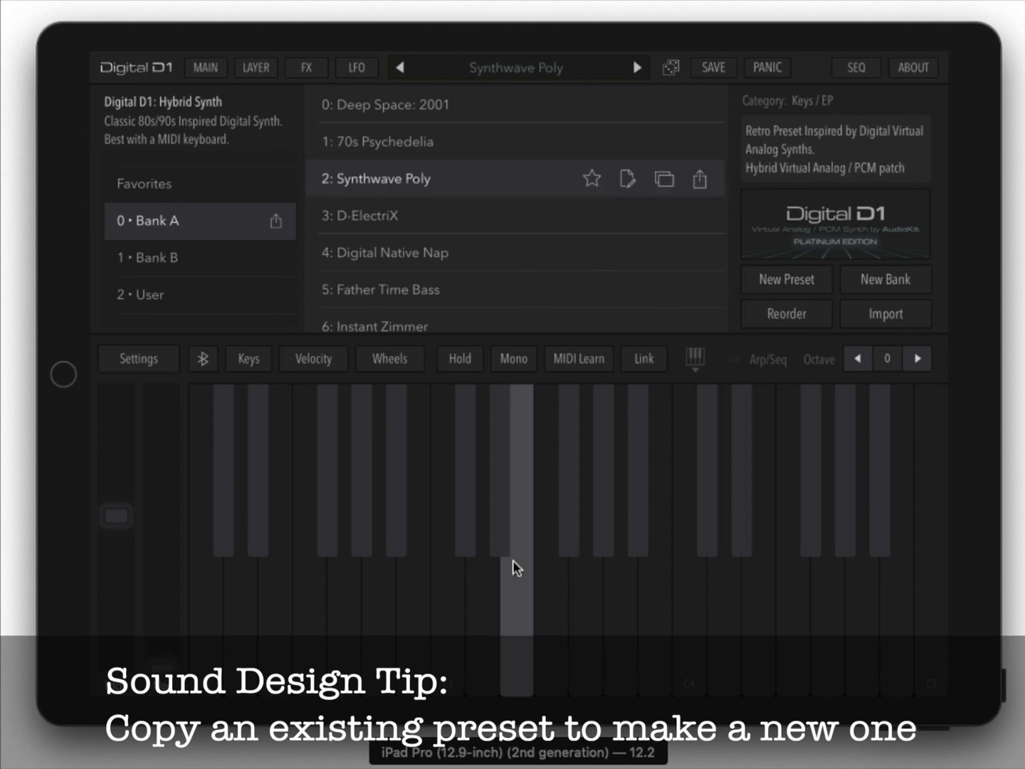
click(654, 580)
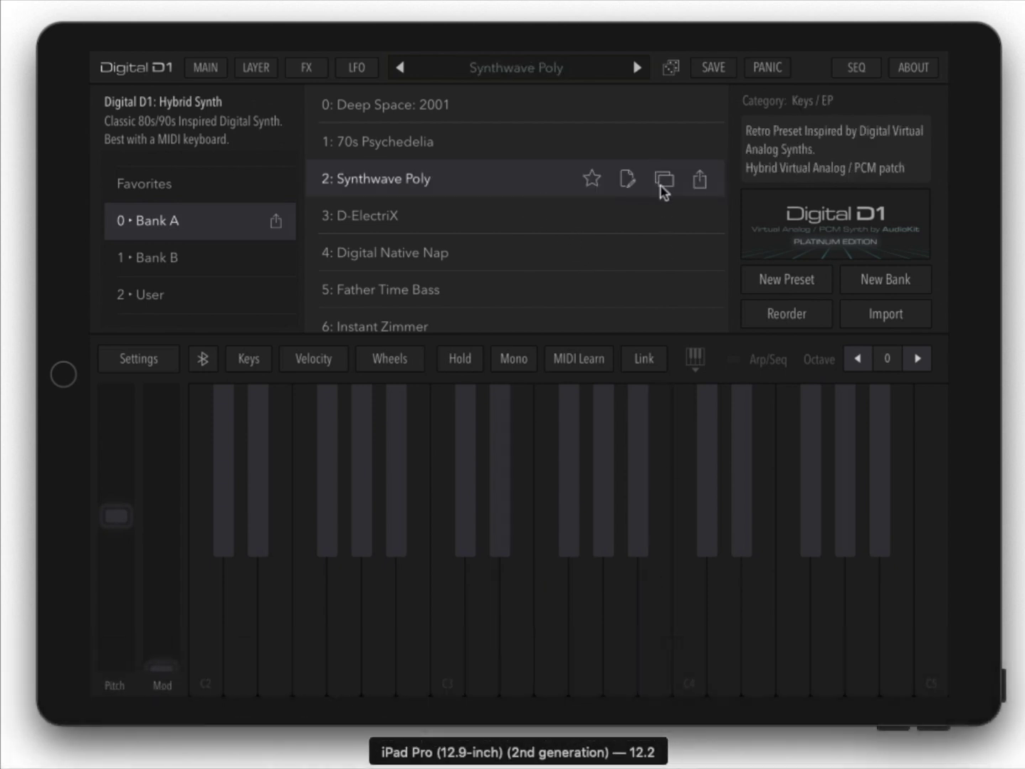
Duplicate Synthwave Poly into the User bank as Synthwave Poly [copy] and audition it
click(663, 180)
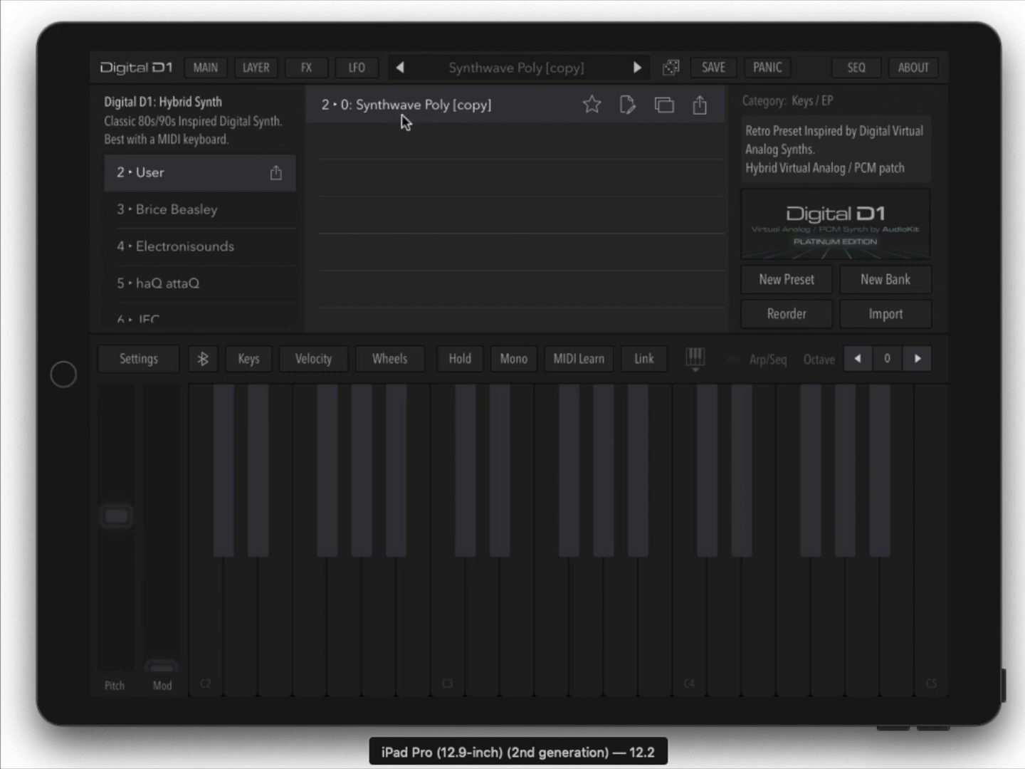
click(465, 481)
click(568, 480)
click(362, 481)
click(416, 609)
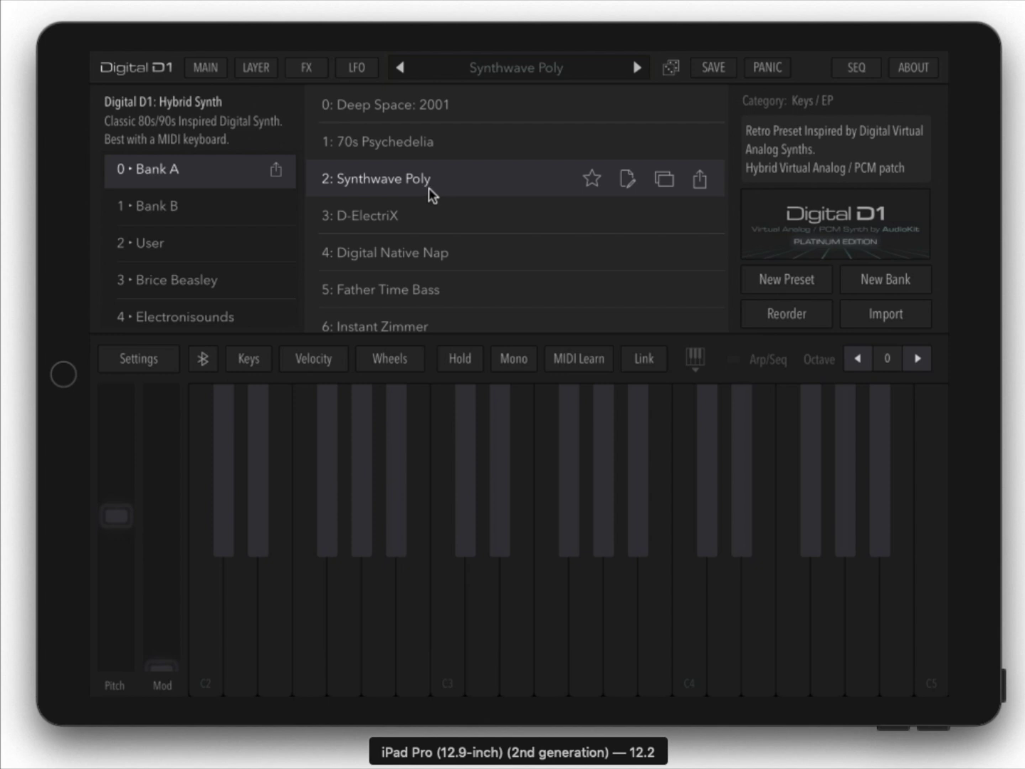
Save the preset as 'Synthwave Poly 2' in Lead / Synth and view the User bank
click(713, 68)
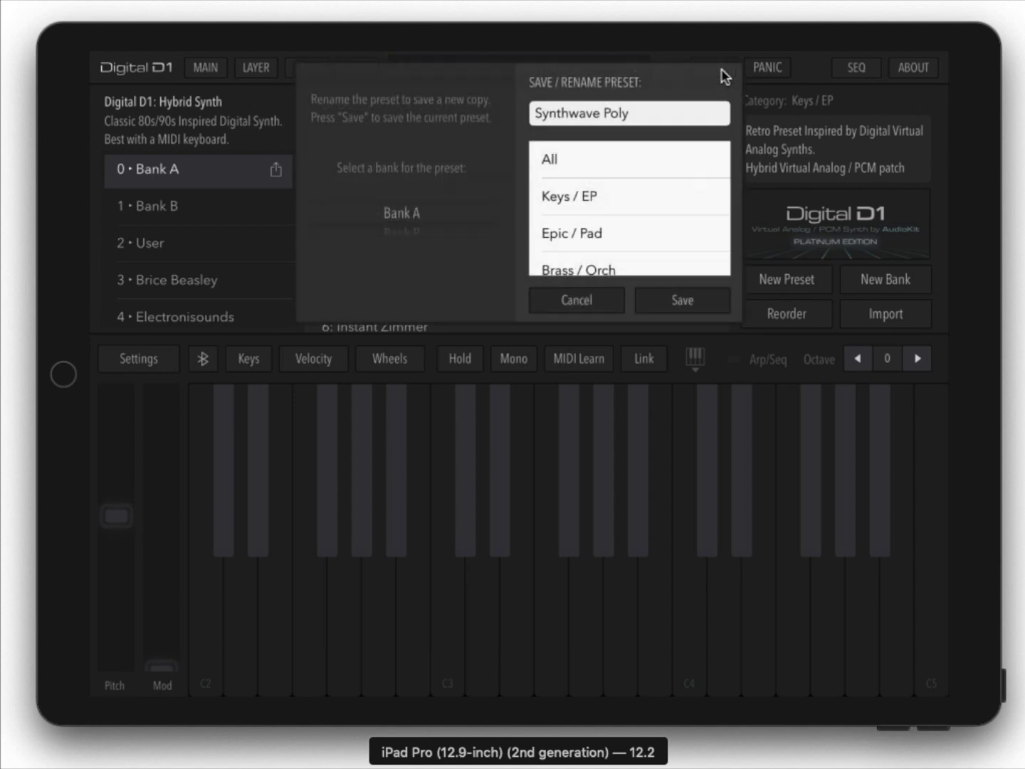
click(663, 117)
text(2)
scroll(629, 224, down, 5)
click(579, 219)
click(683, 300)
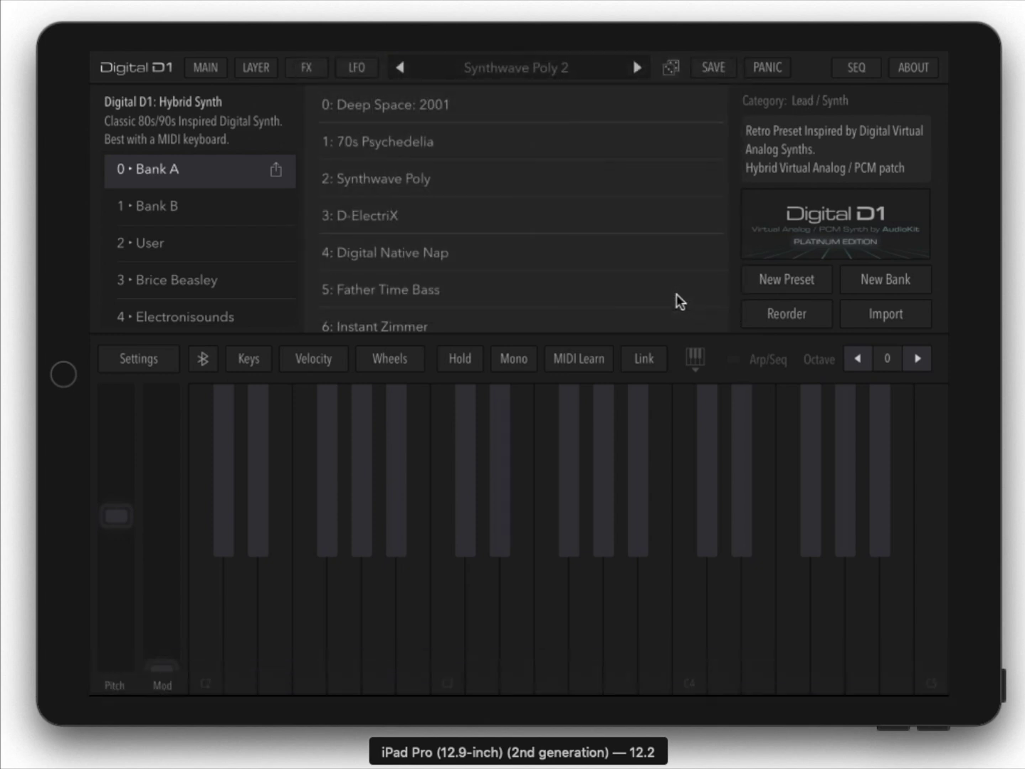
click(207, 254)
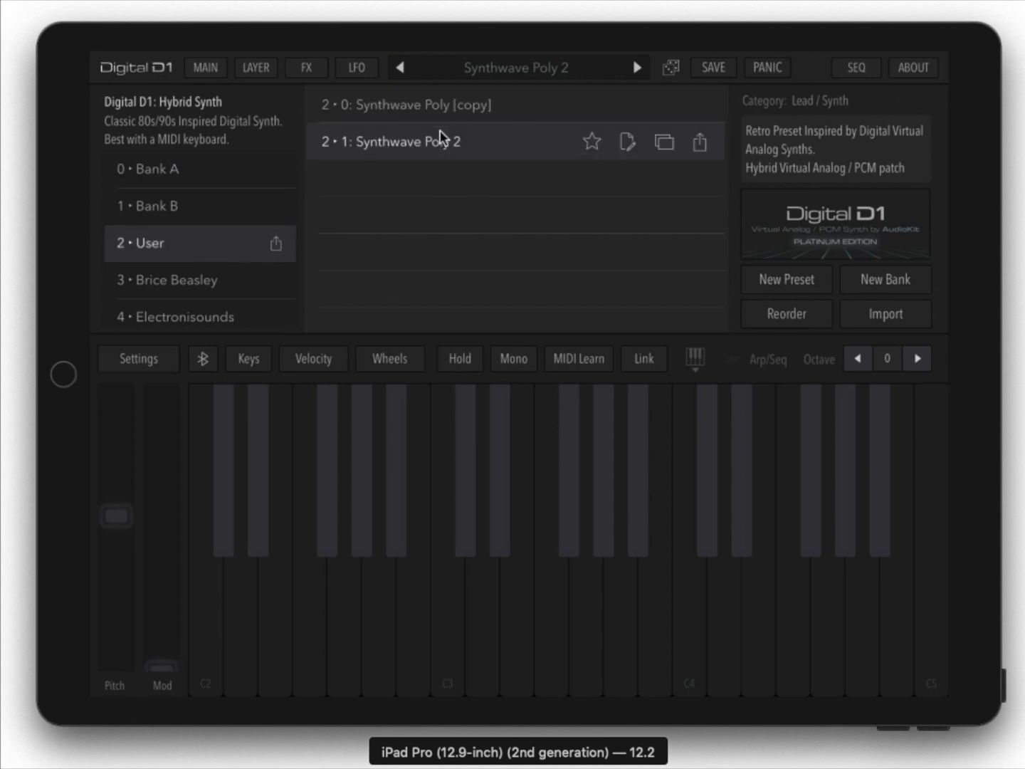
scroll(210, 234, up, 2)
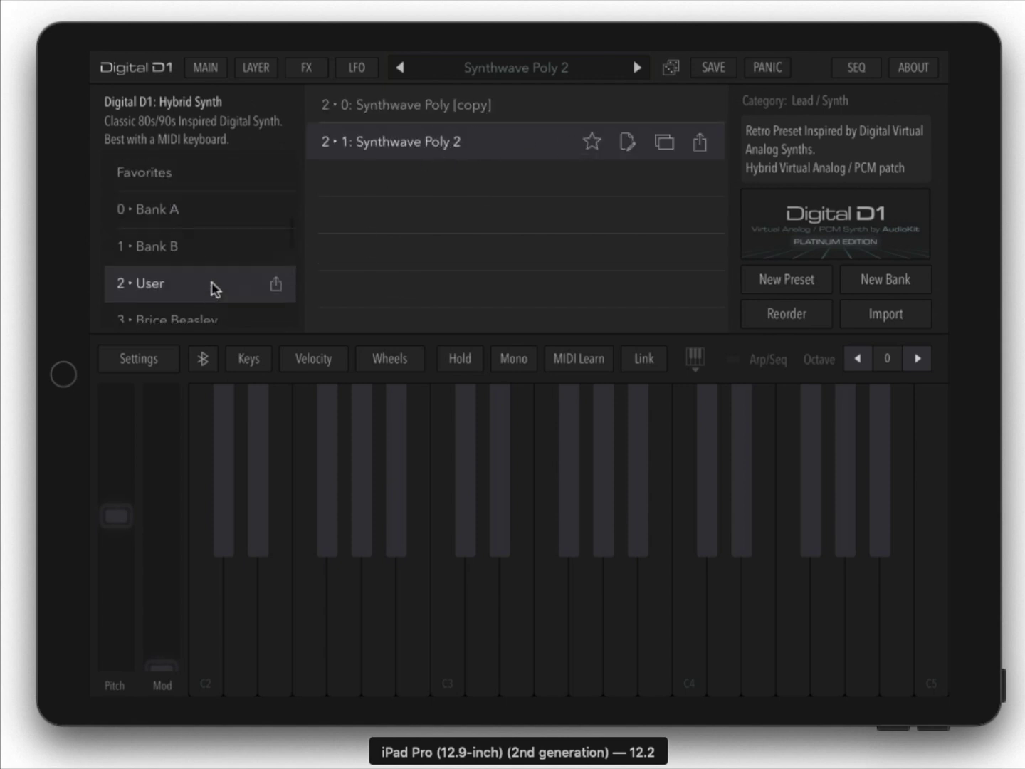
Reload the original Synthwave Poly from Bank A, compare its sound, then return to the User bank
click(197, 222)
click(465, 181)
click(585, 561)
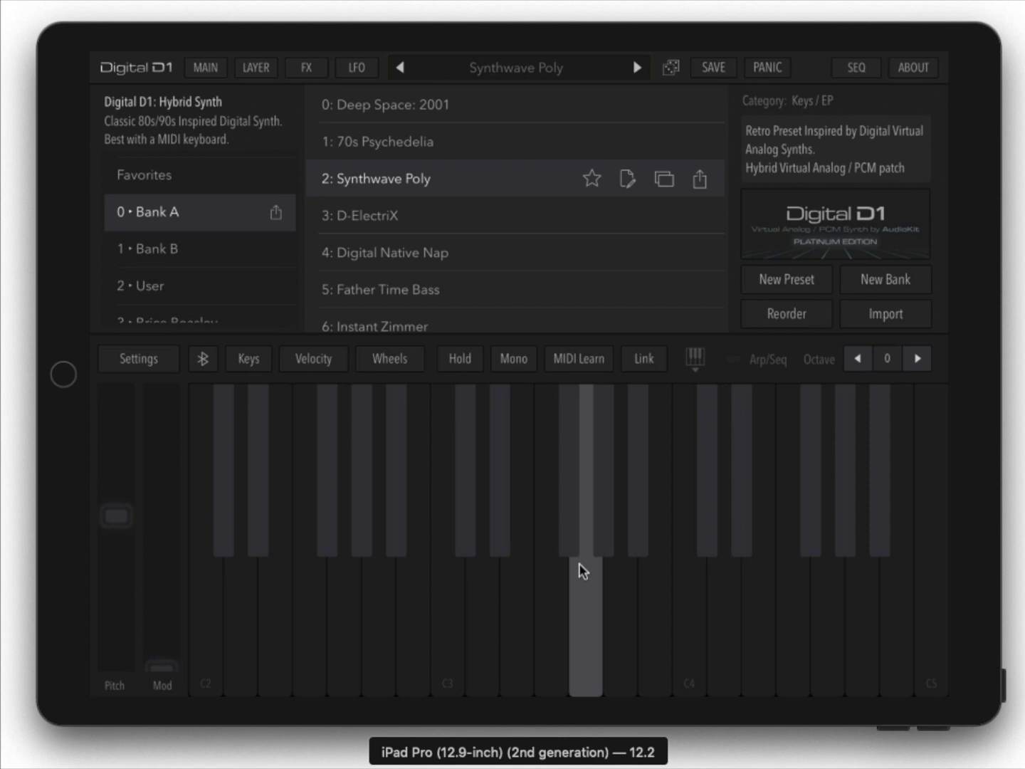
click(551, 601)
click(449, 600)
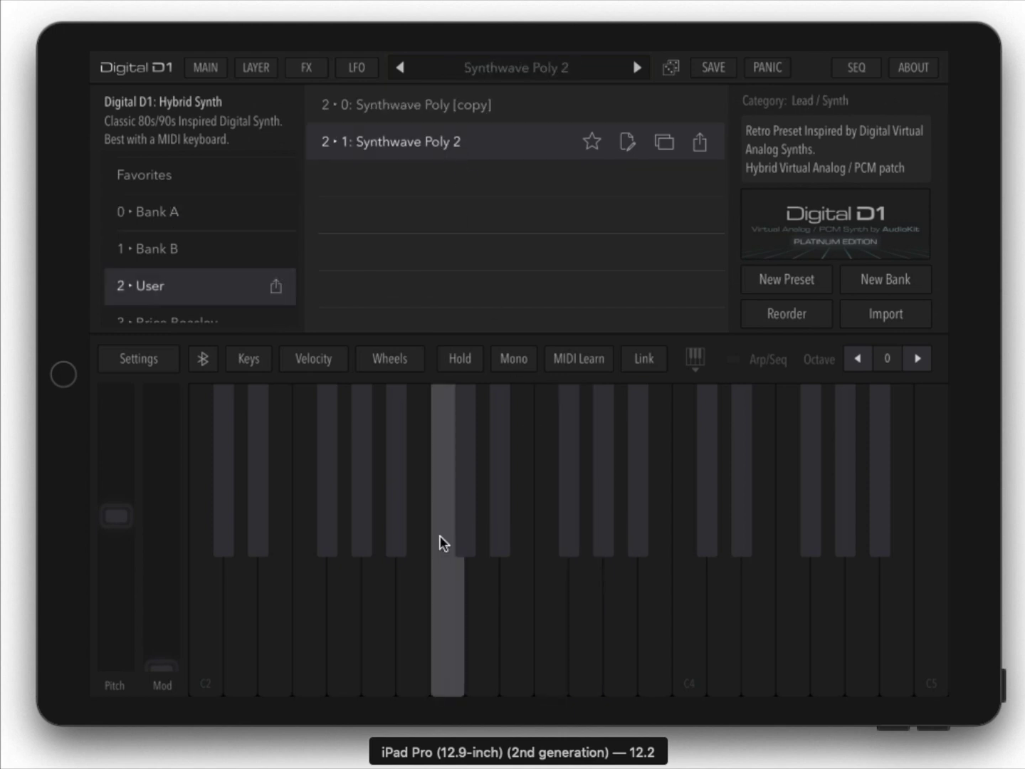
click(551, 609)
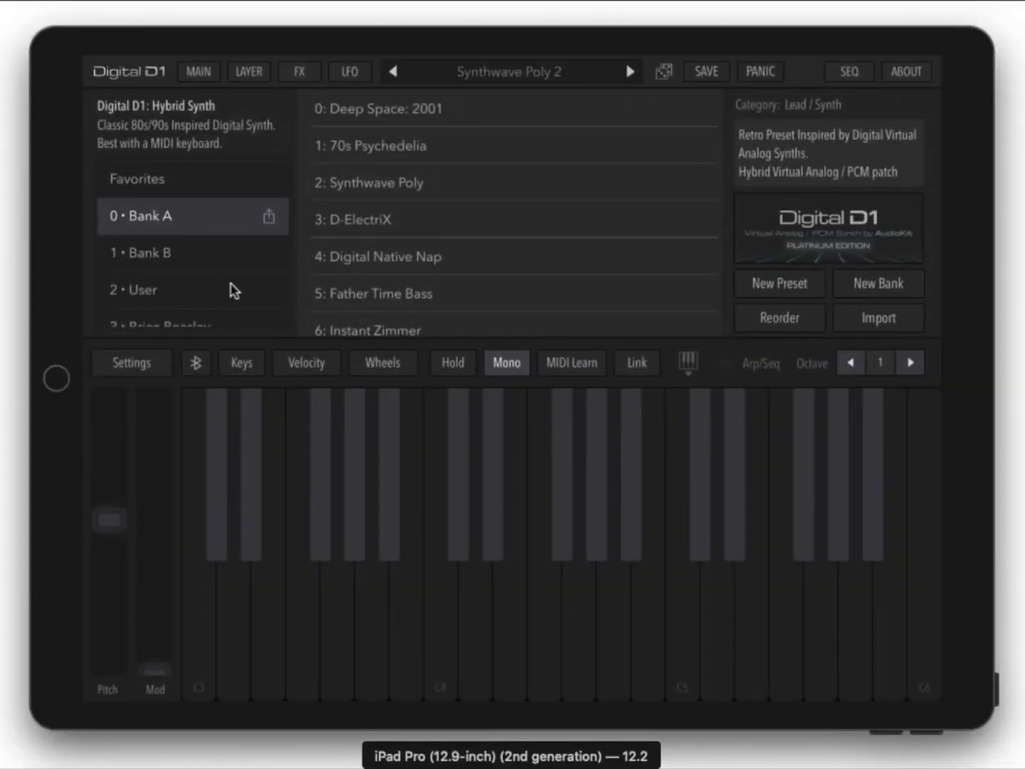
scroll(240, 273, down, 2)
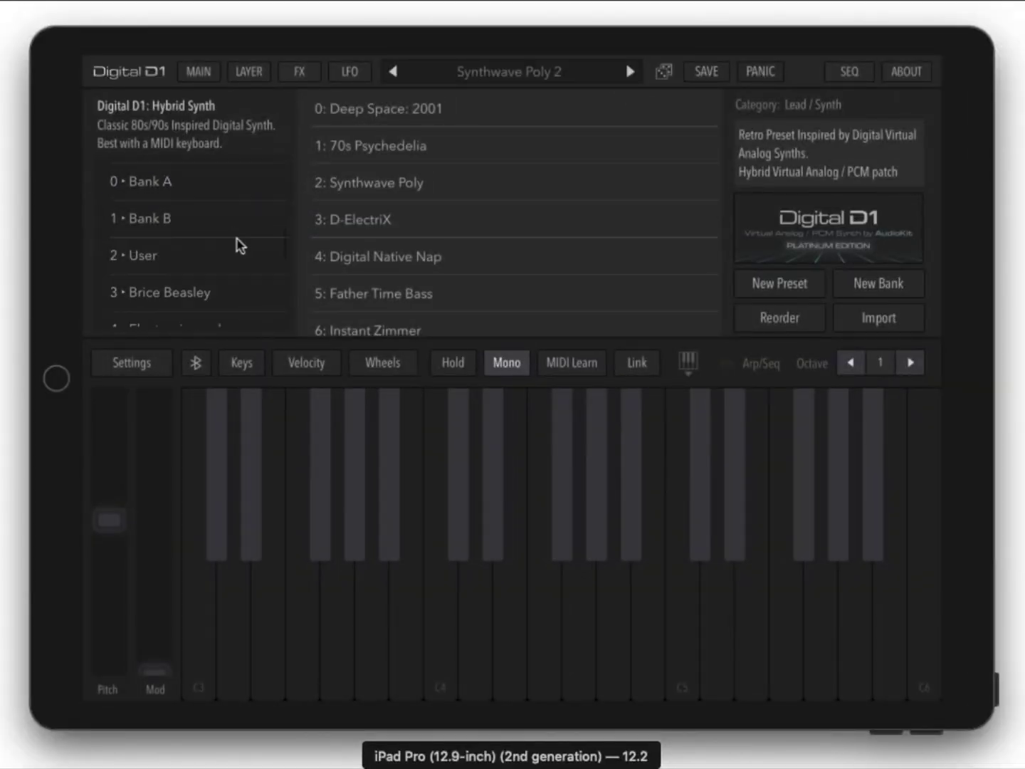
click(192, 241)
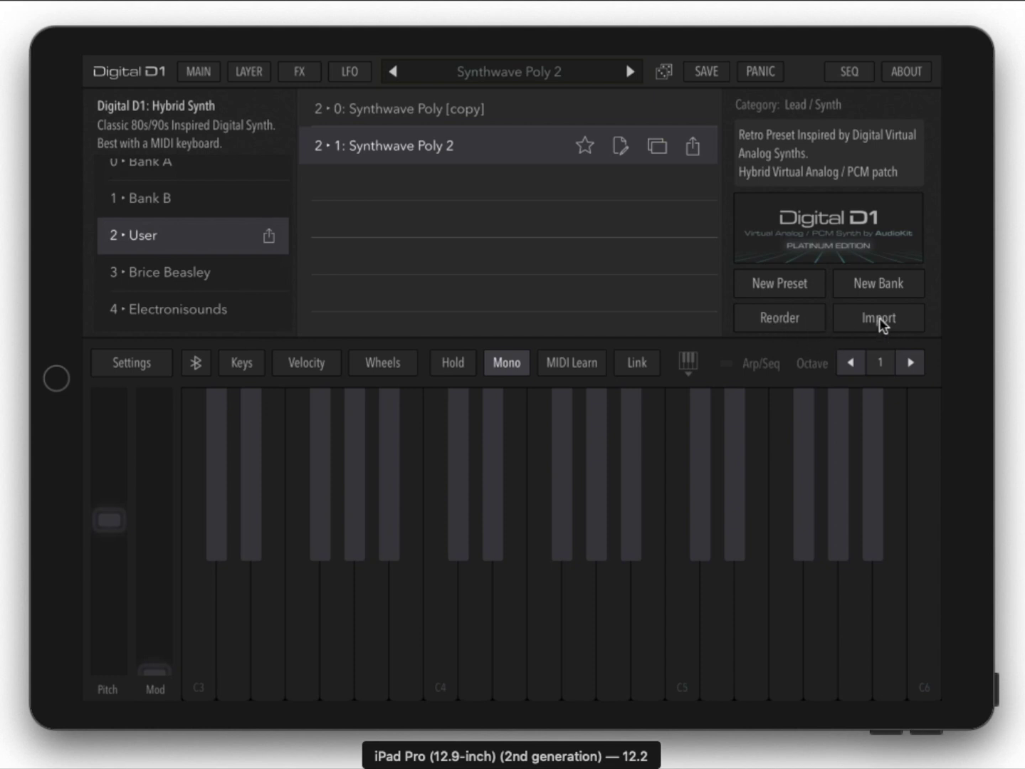
click(879, 317)
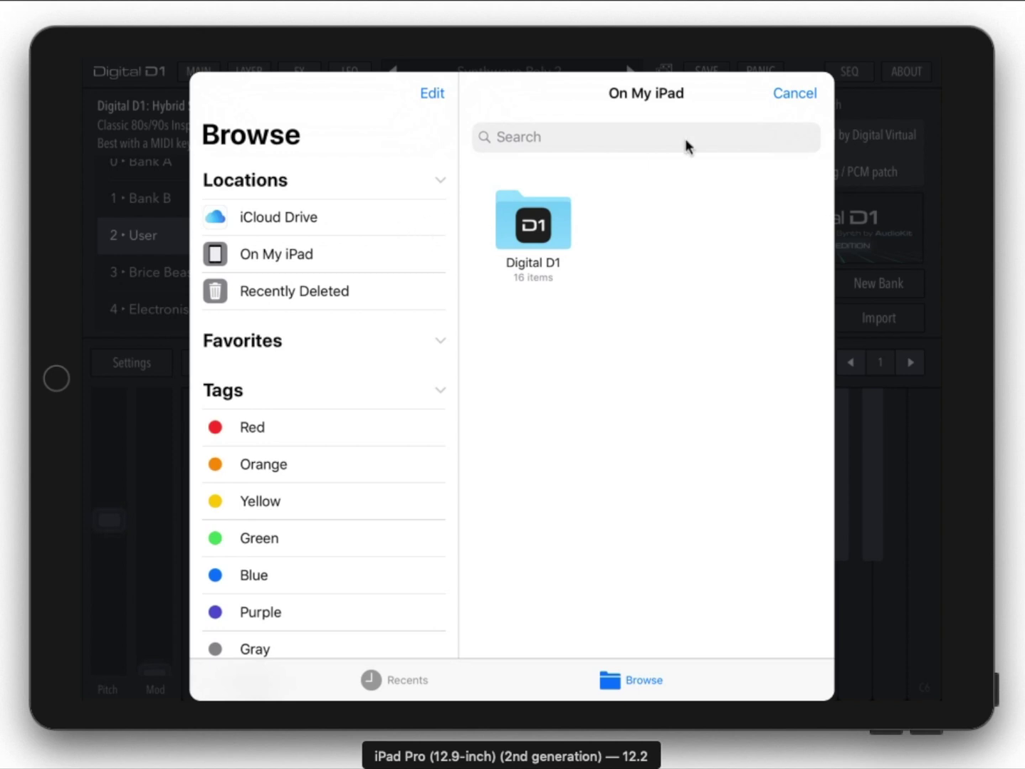
click(780, 94)
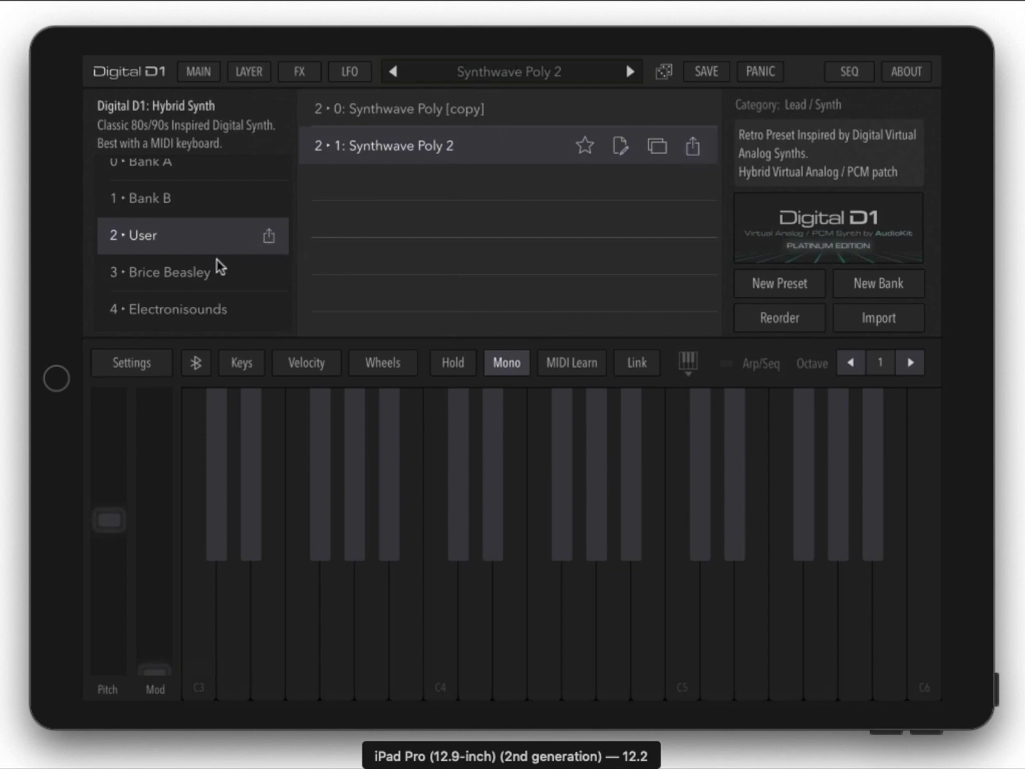
scroll(221, 268, down, 1)
click(216, 234)
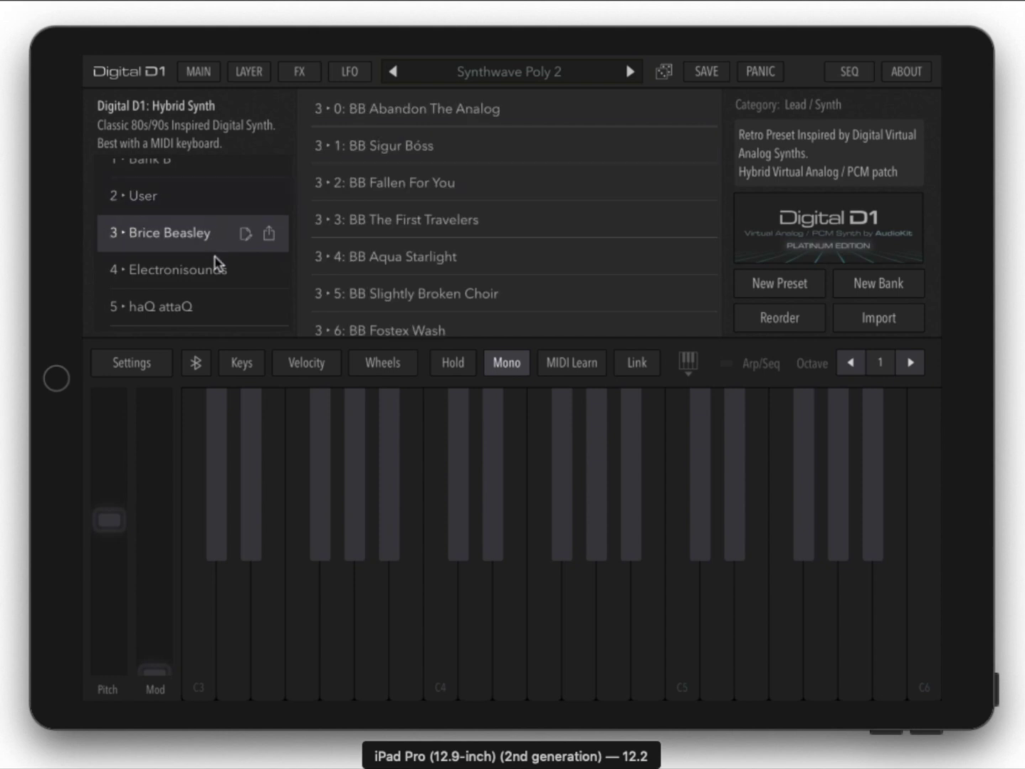
click(245, 234)
click(503, 196)
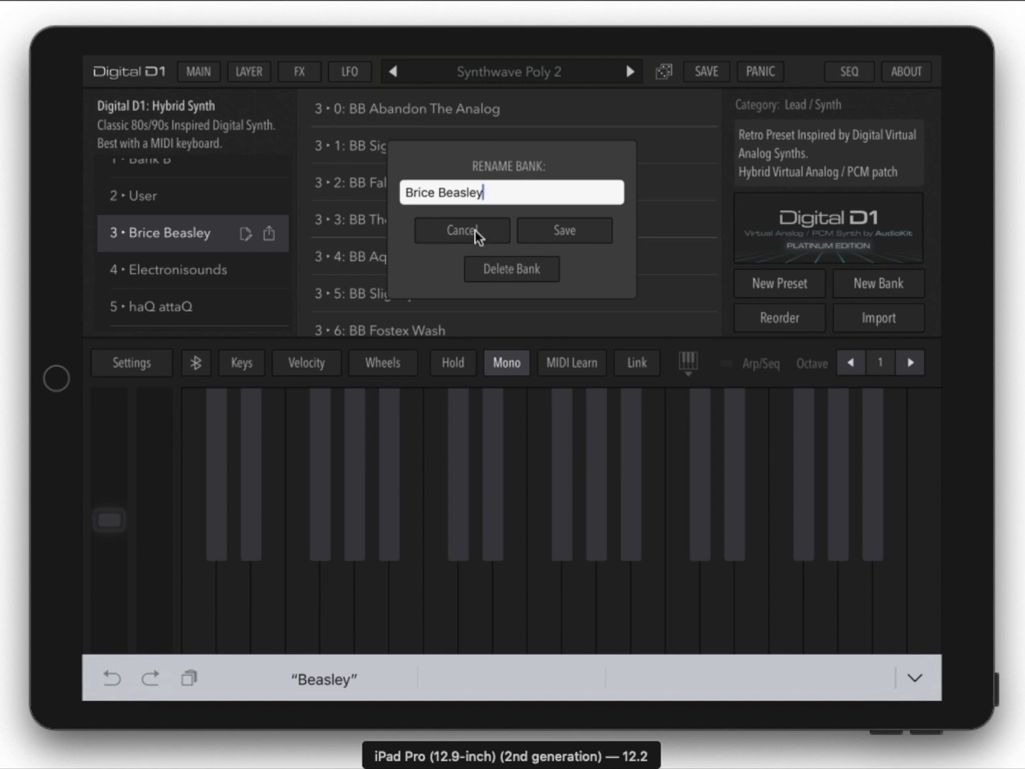
click(474, 232)
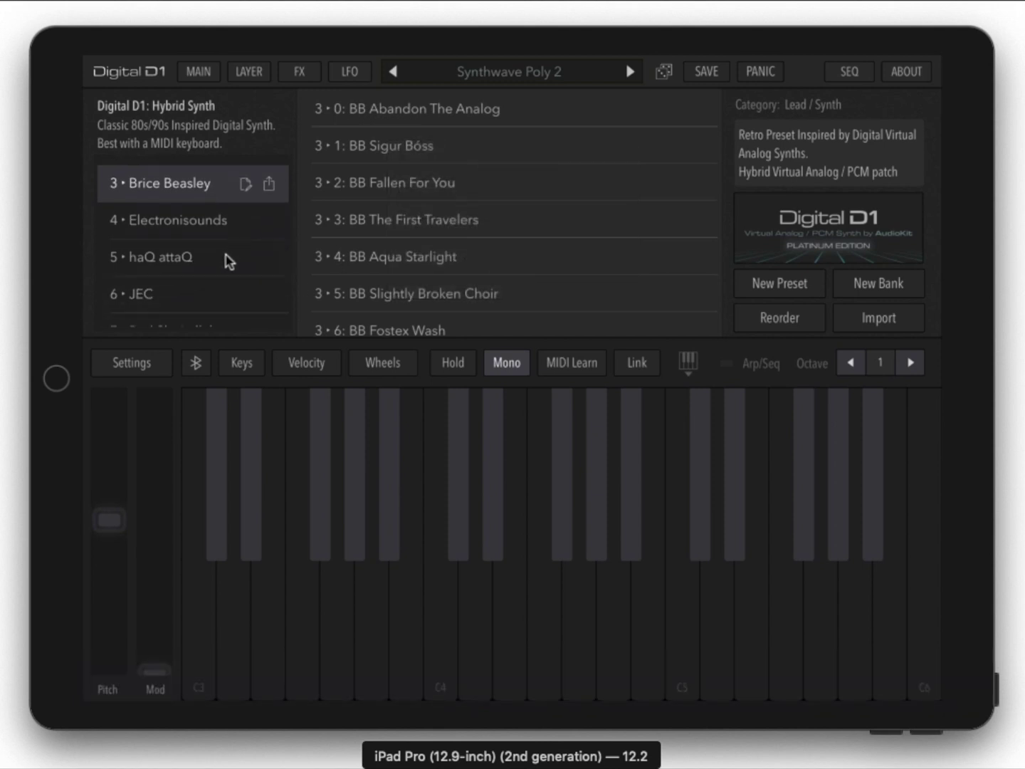
scroll(237, 256, down, 3)
Delete the 7 • Red Sky Lullaby bank from its edit options
click(227, 245)
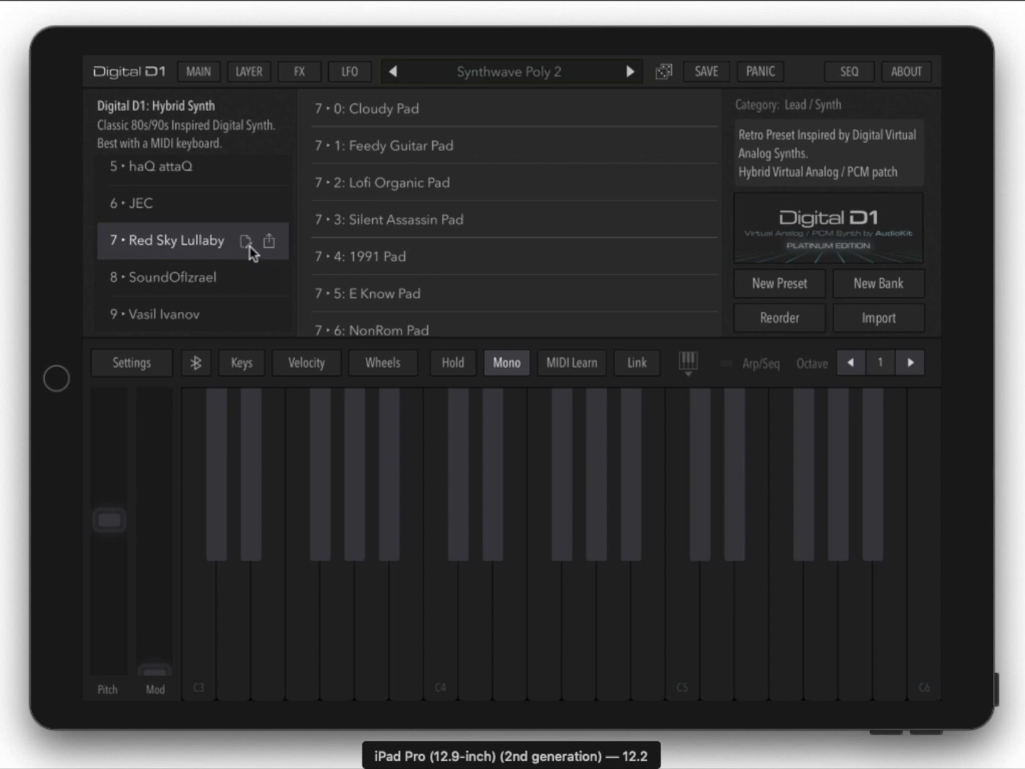
click(246, 242)
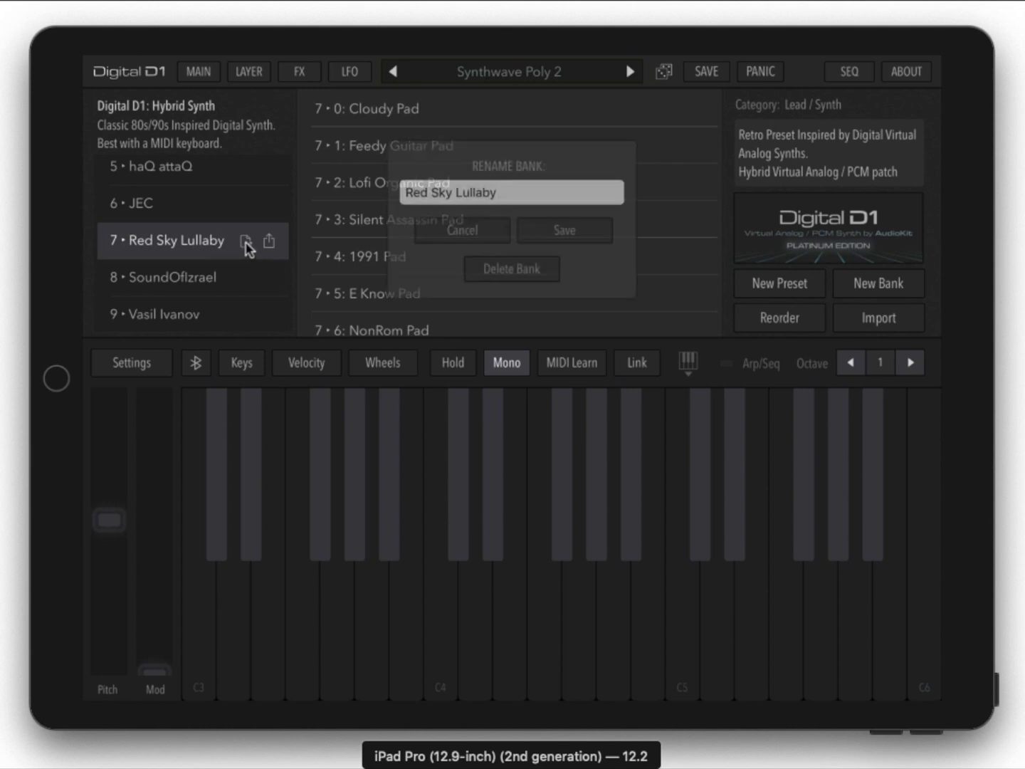
click(497, 271)
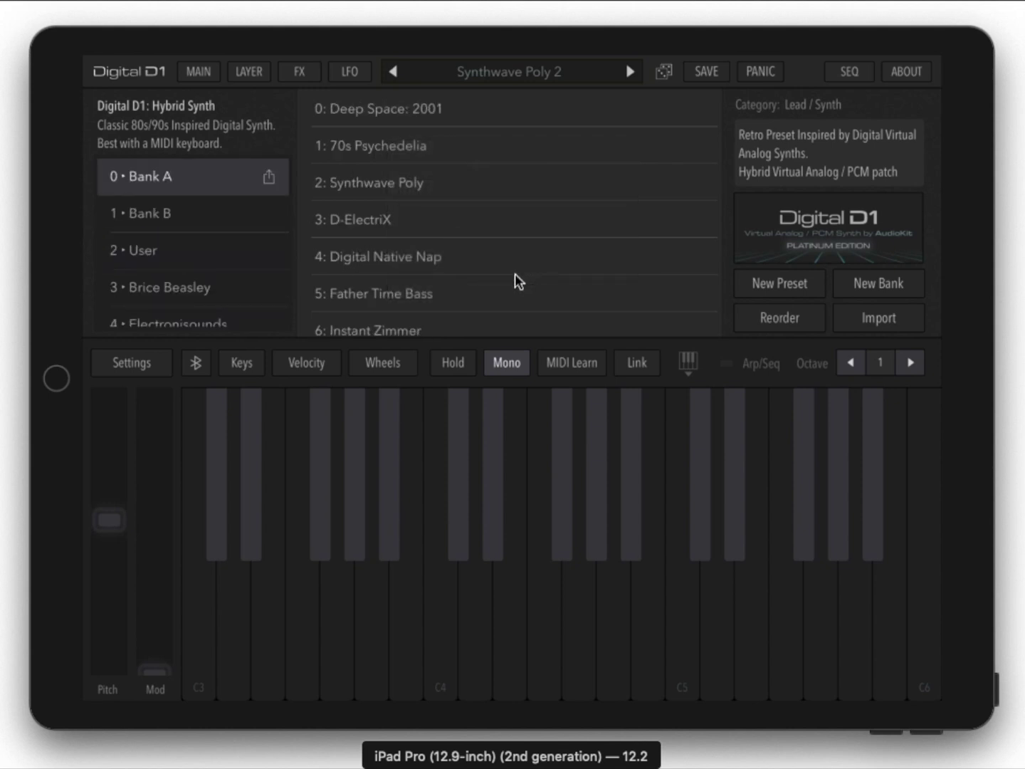
scroll(216, 241, down, 3)
scroll(224, 256, down, 3)
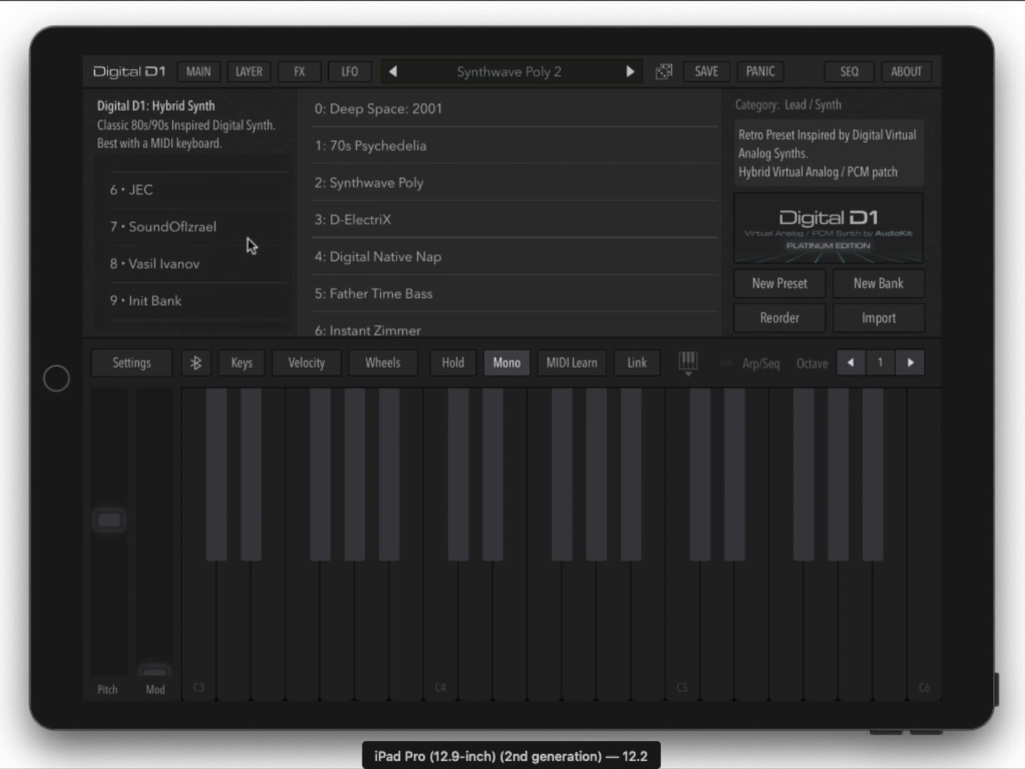
scroll(250, 245, down, 3)
scroll(240, 240, down, 2)
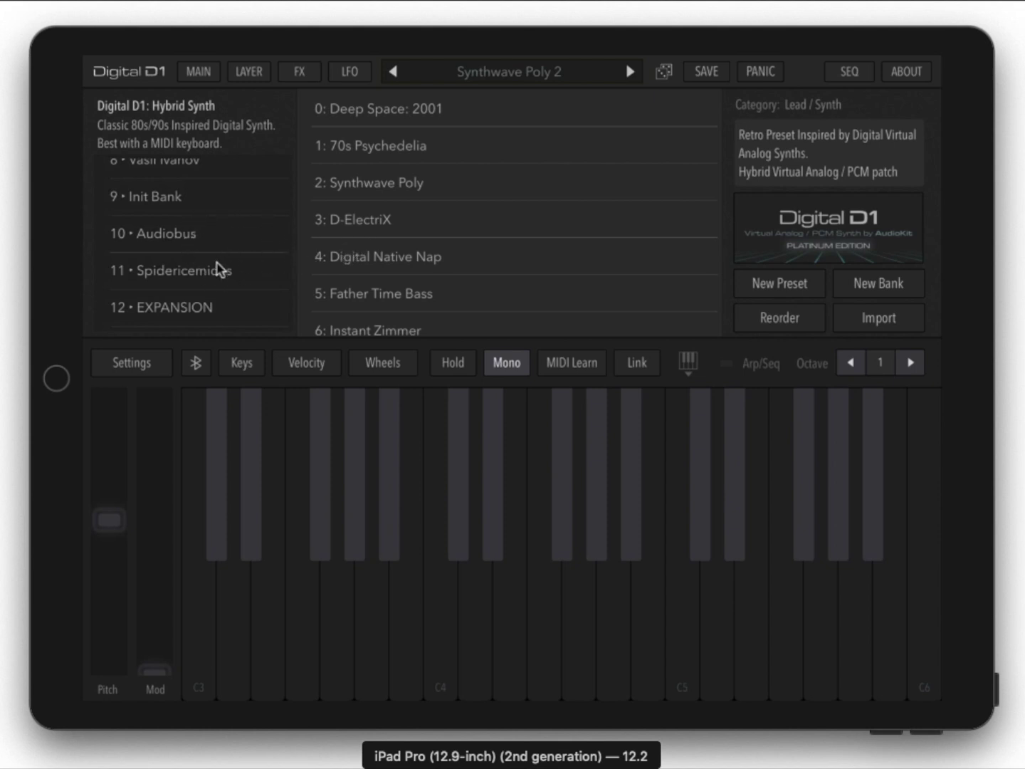
scroll(222, 272, up, 3)
scroll(217, 265, up, 3)
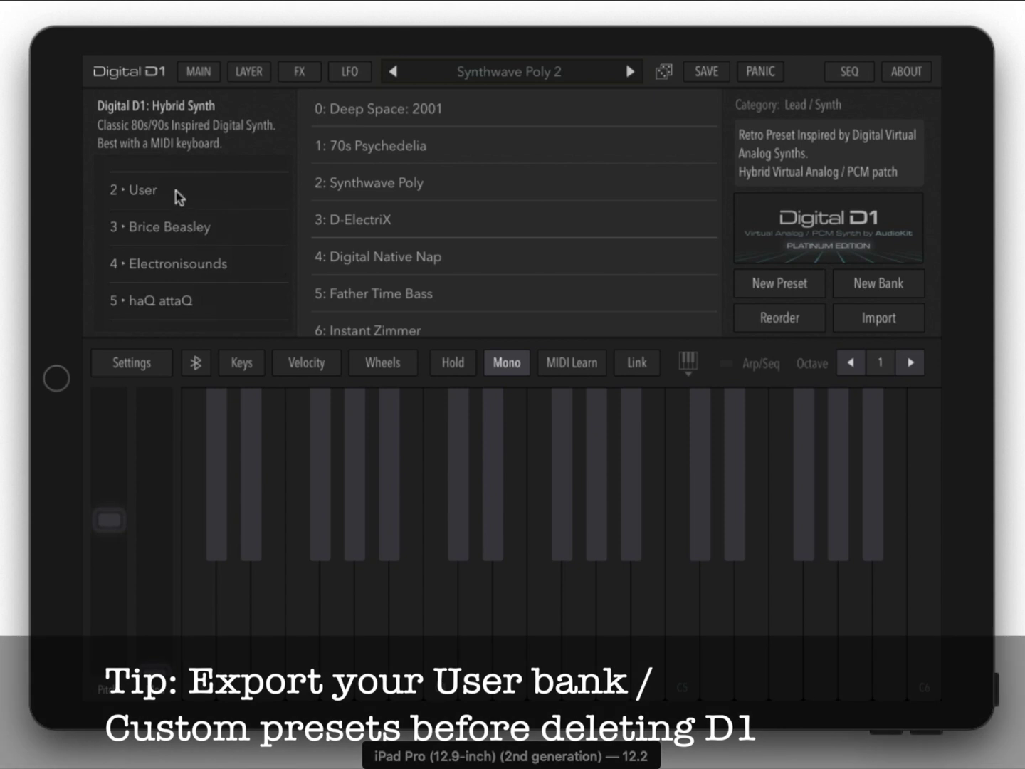
From the User bank, scroll the bank list and open 12 • EXPANSION, loading An Electric Piano
click(179, 197)
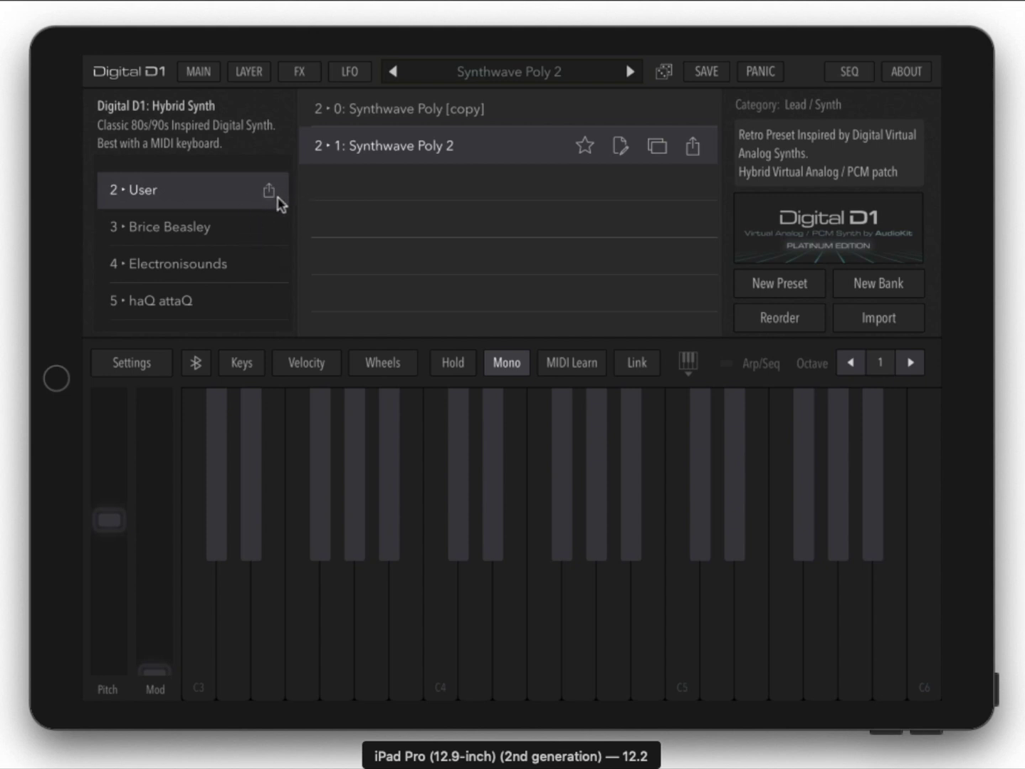
drag(264, 272, 230, 103)
drag(215, 256, 224, 341)
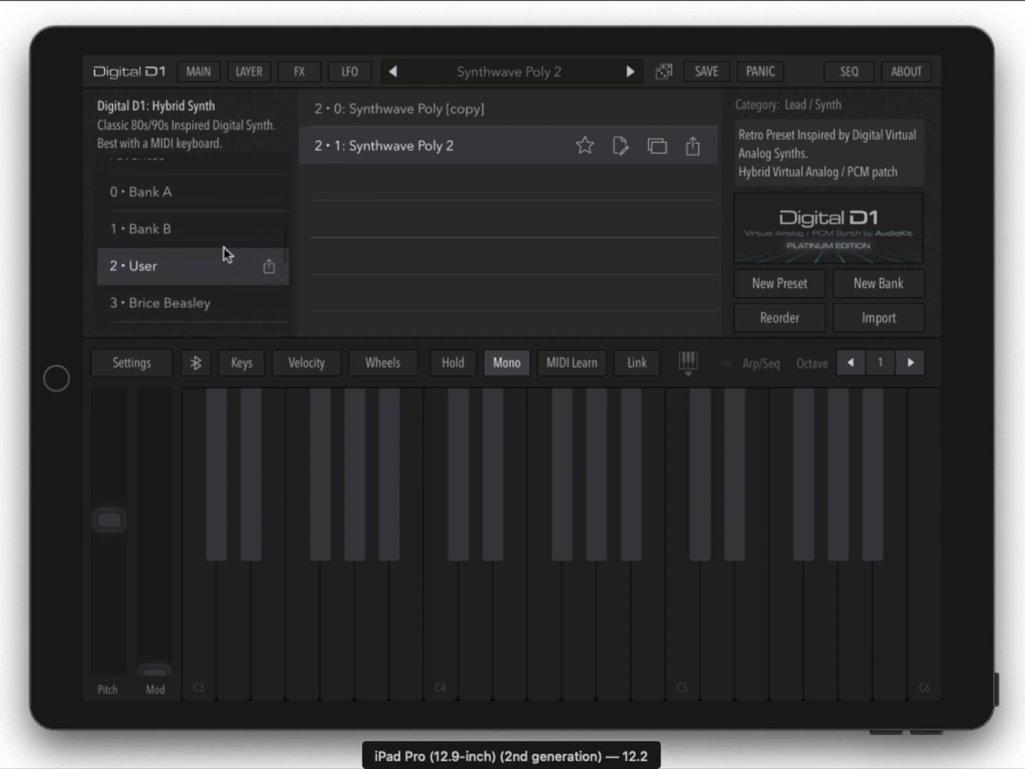
drag(224, 256, 230, 284)
click(232, 306)
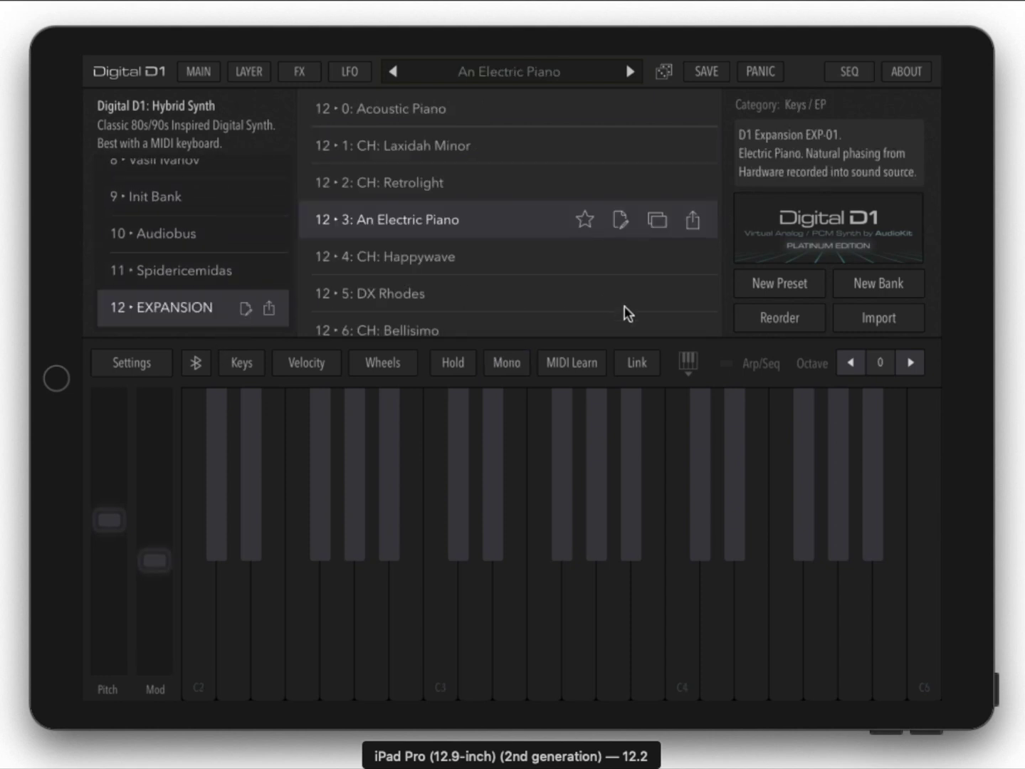
Enlarge the browser and add a new line to An Electric Piano's description, saving it
click(686, 362)
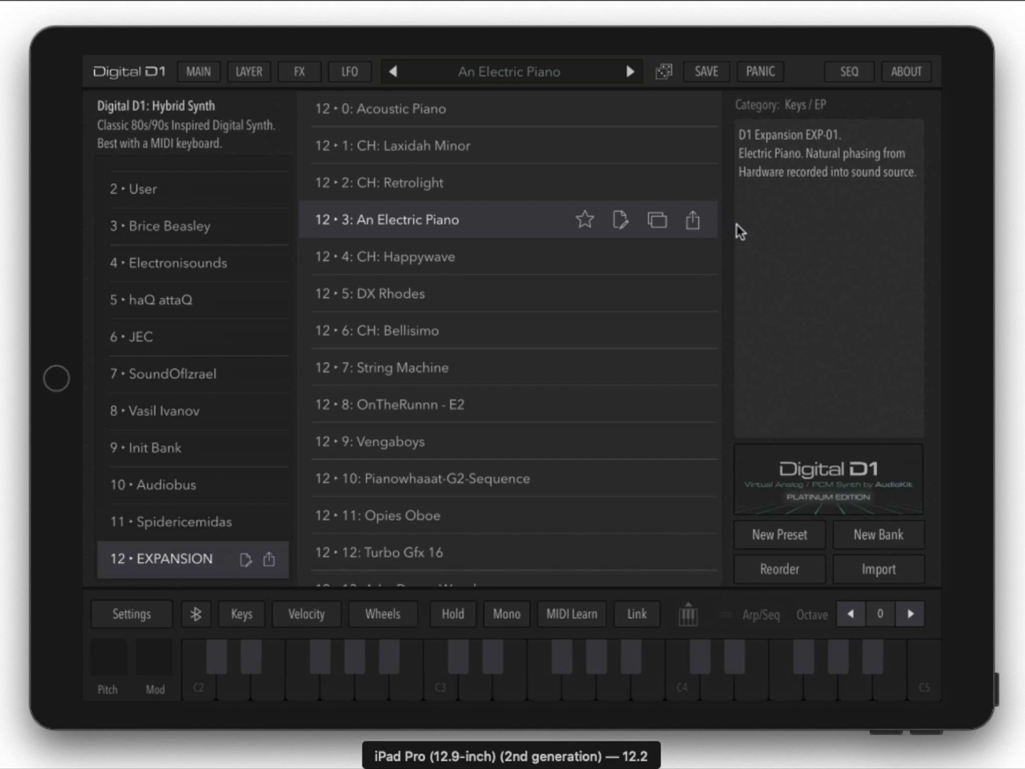
click(784, 188)
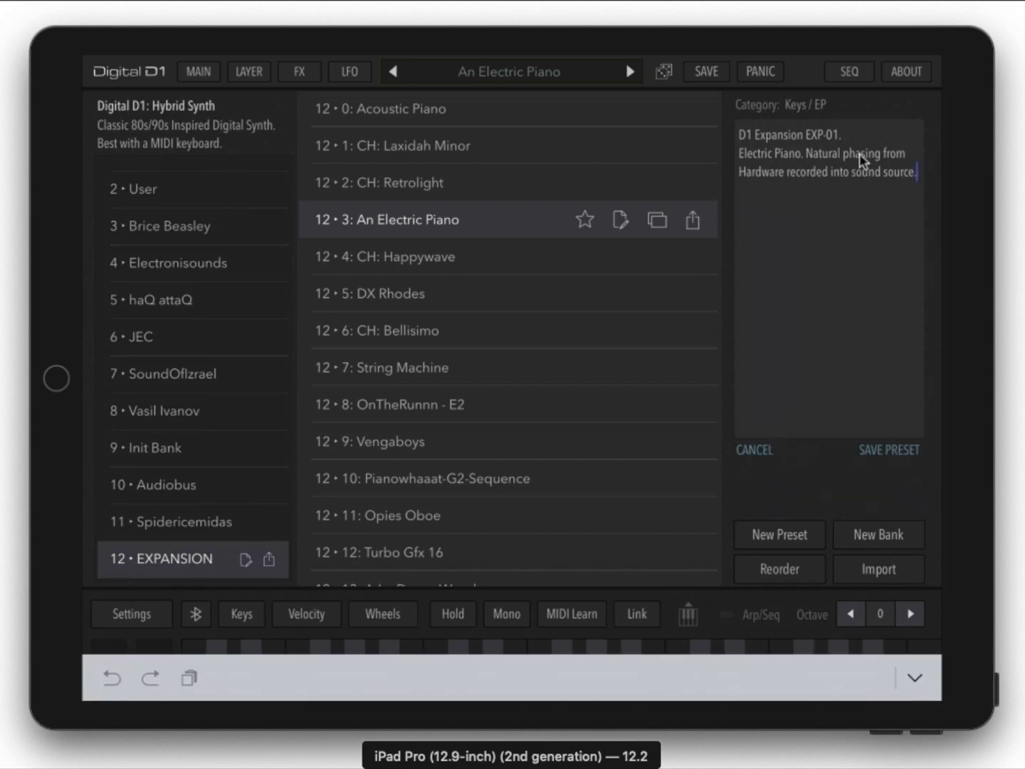
key(Return)
text(MATTHEW)
text( IS AWESOME)
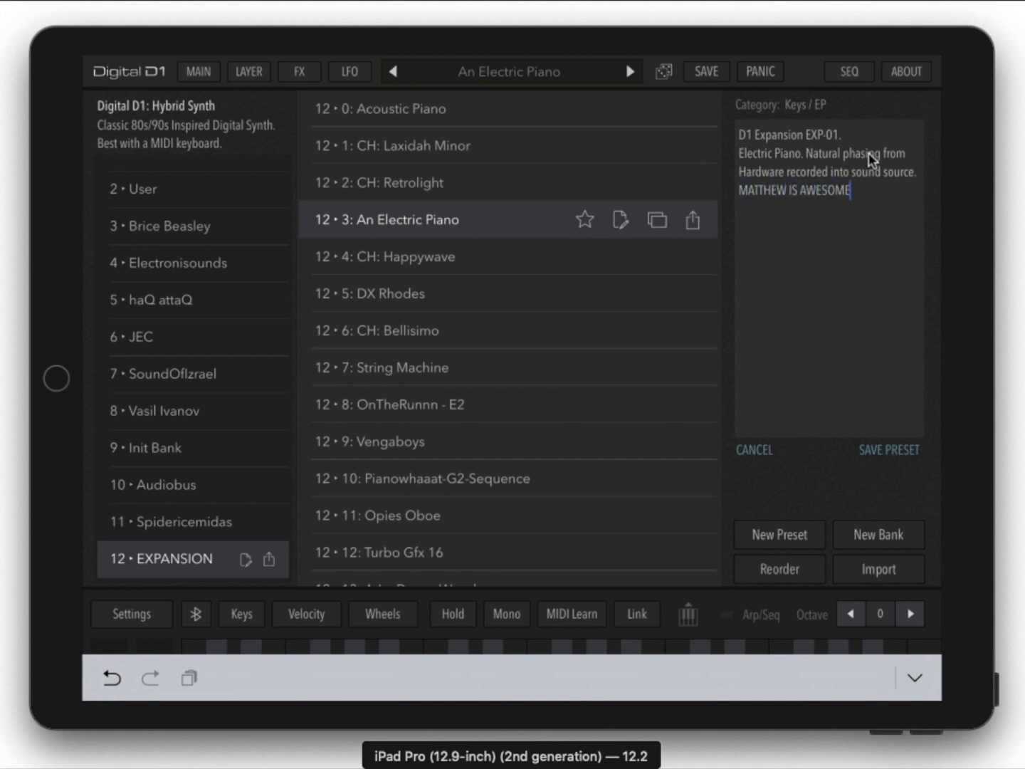
text(!!!!)
key(Return)
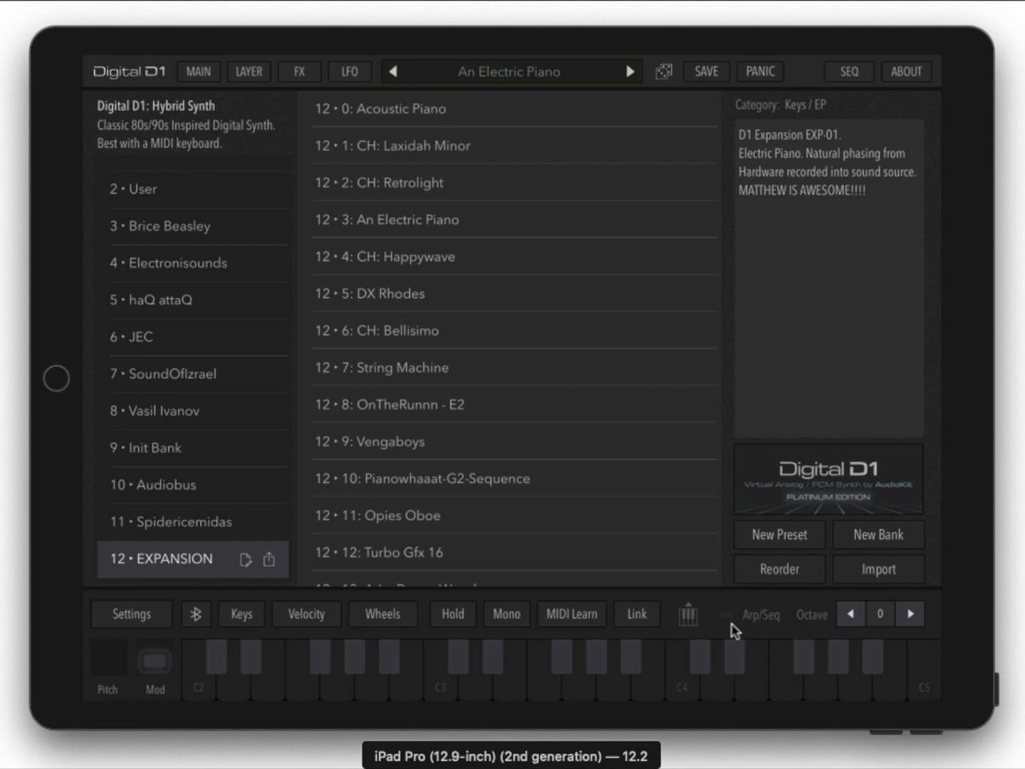
Restore the full-size keyboard, visit the MAIN controls, and return to the preset browser
click(689, 615)
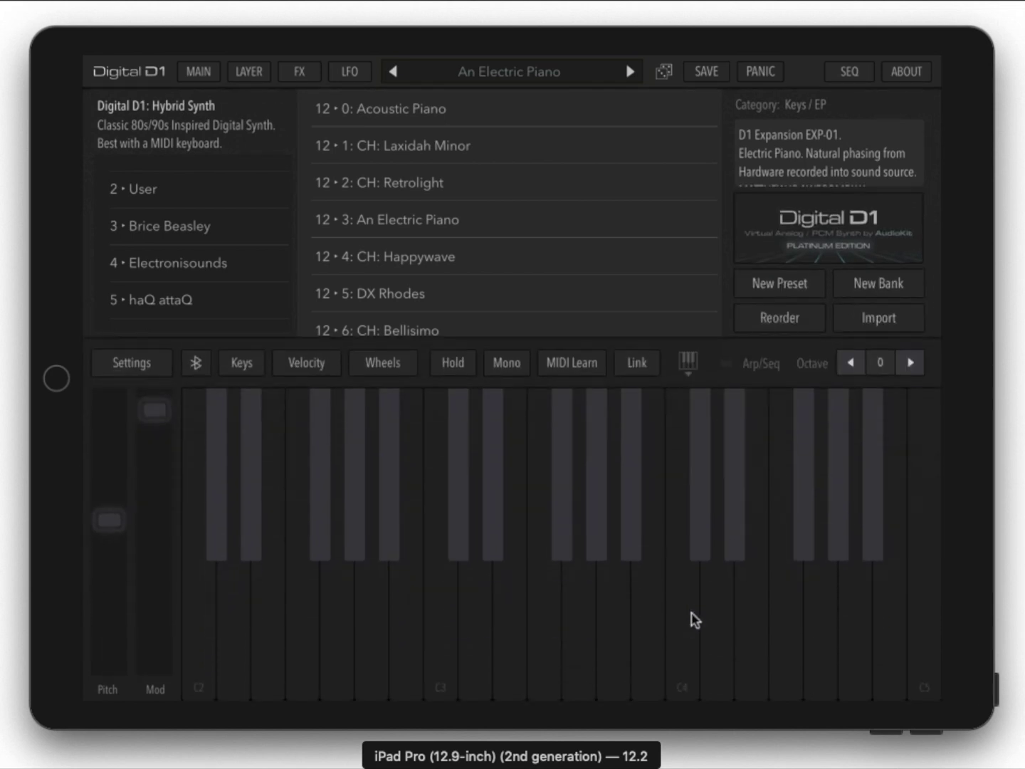
click(201, 74)
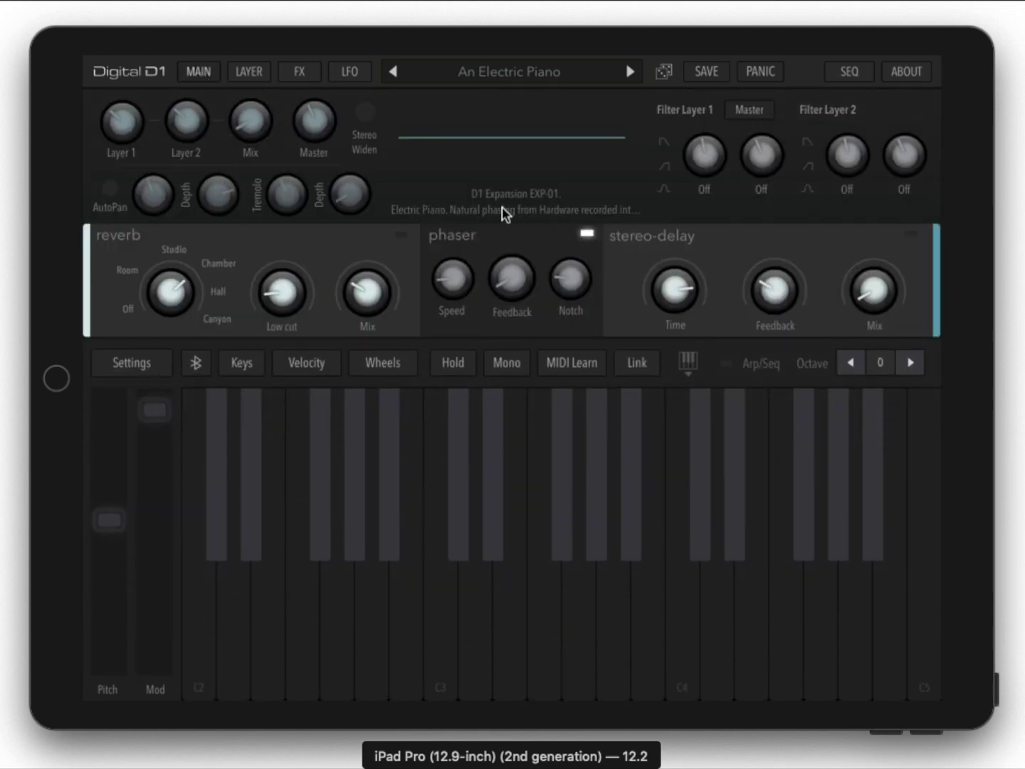
click(490, 72)
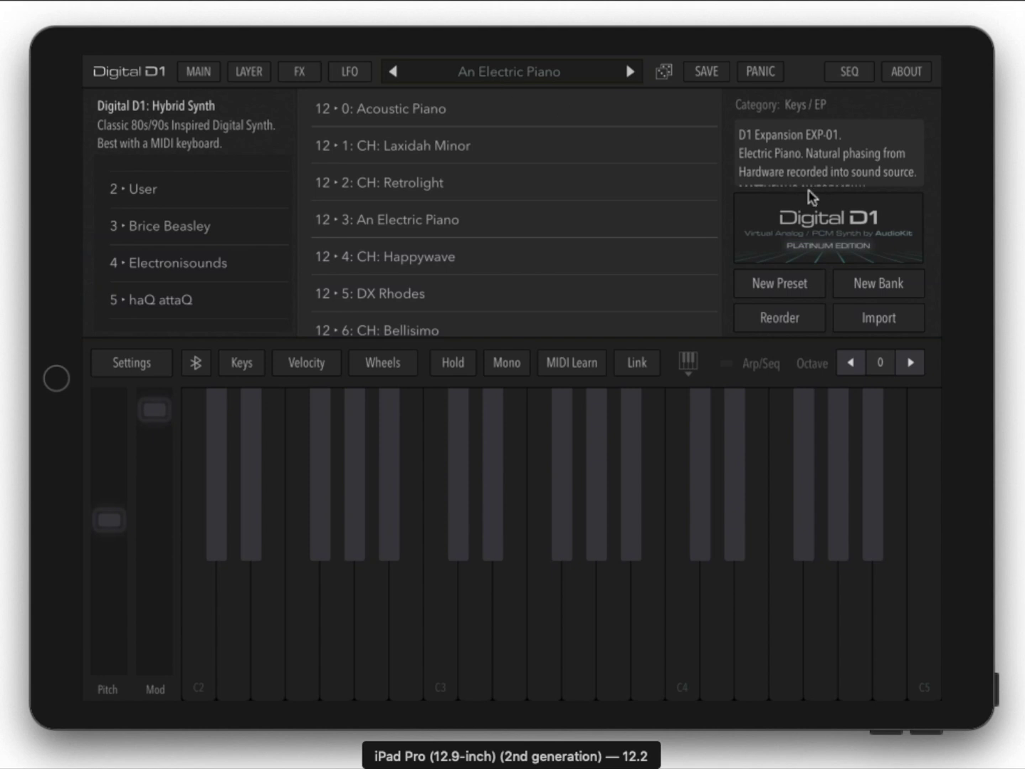
Load CH: Happywave, add a new bank, and rename Bank13 to 'My Awesome Bank'
click(689, 361)
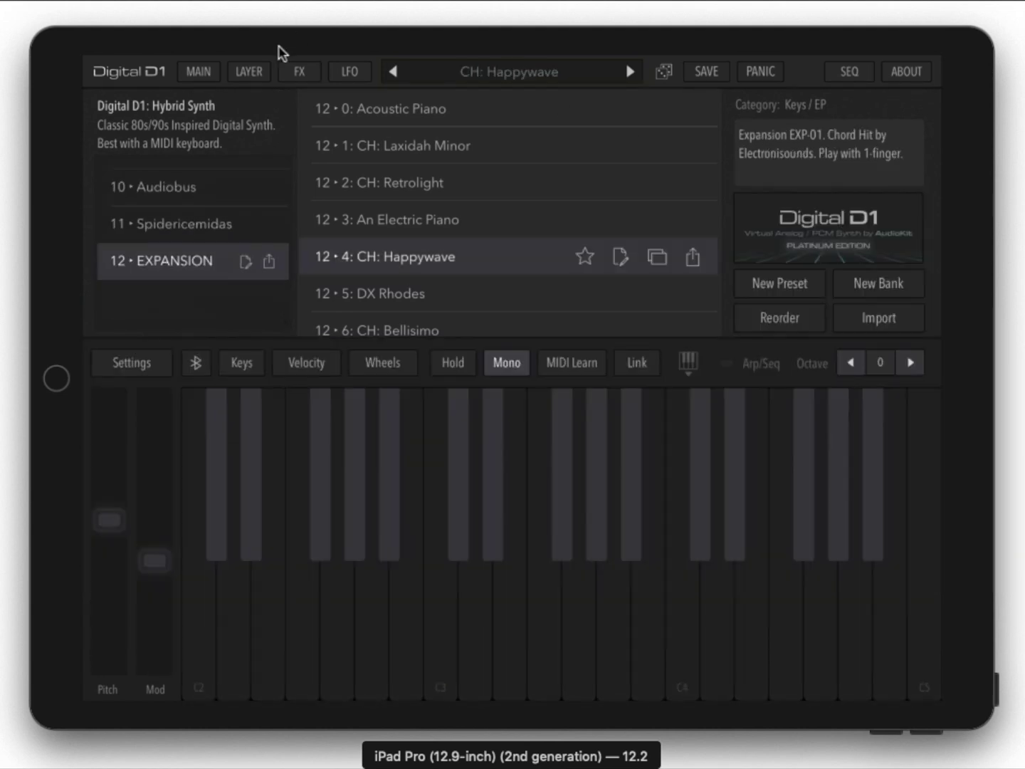
click(879, 283)
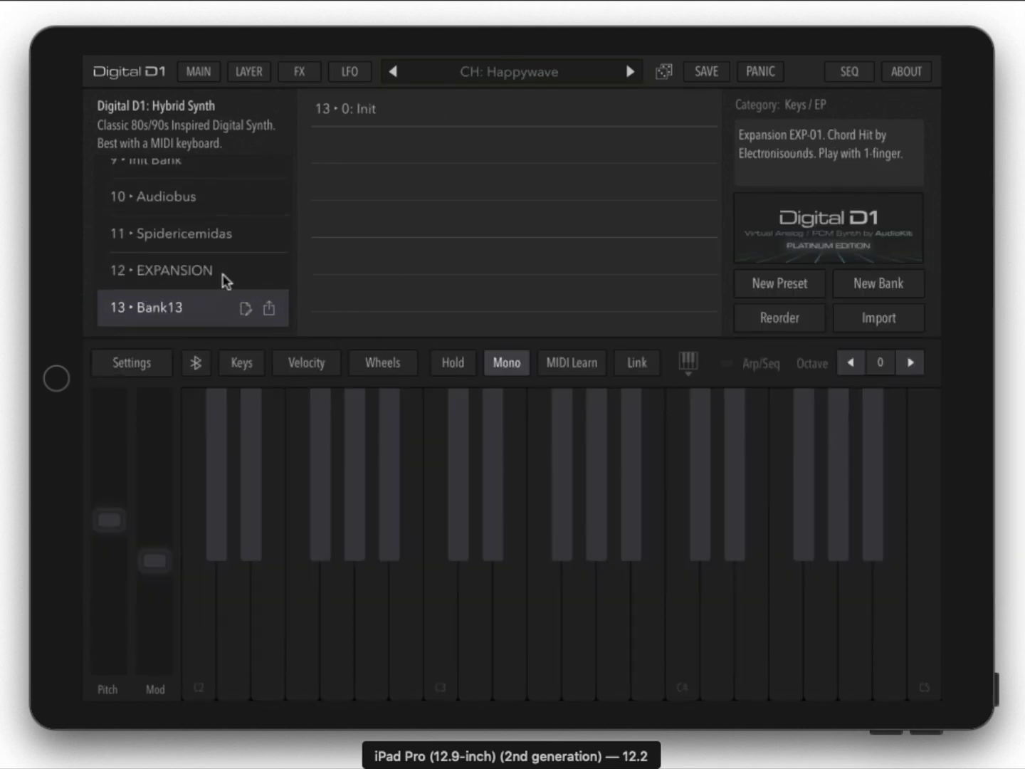
click(245, 309)
click(498, 193)
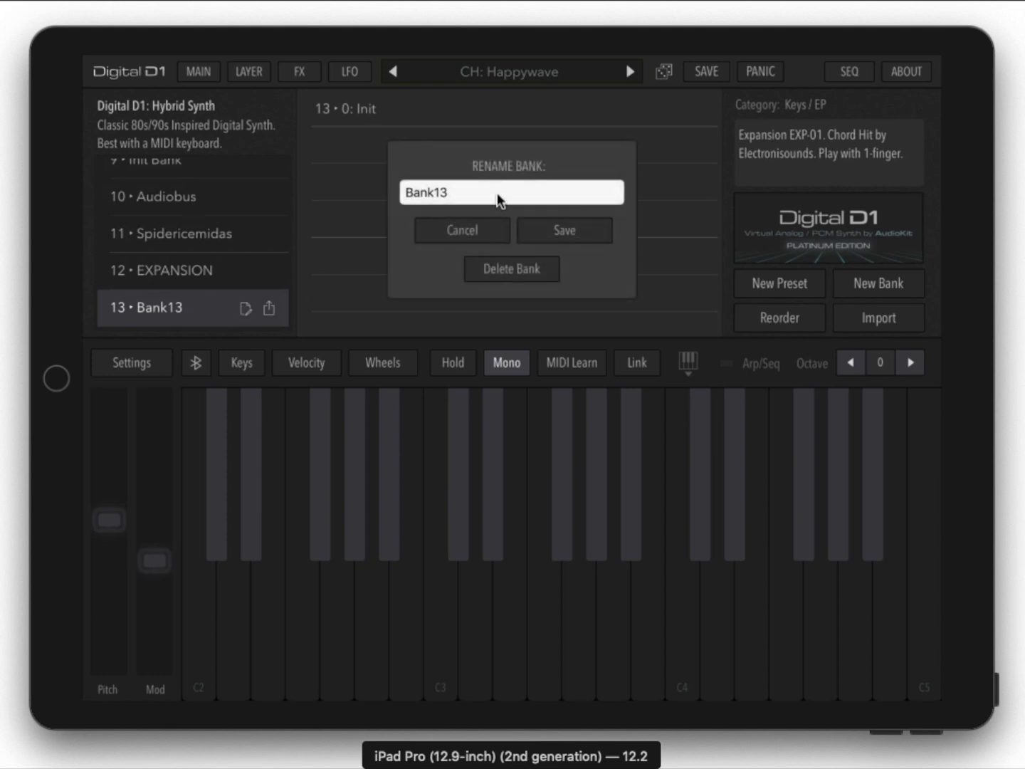
text(My Awesome )
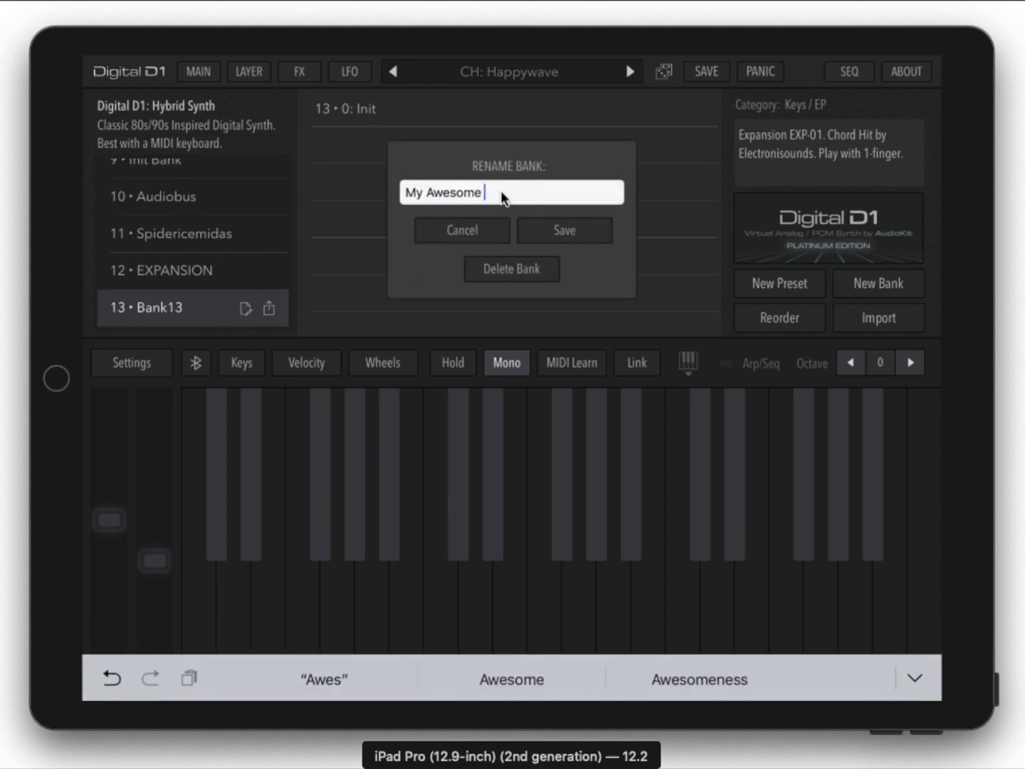
text(Bank)
key(Return)
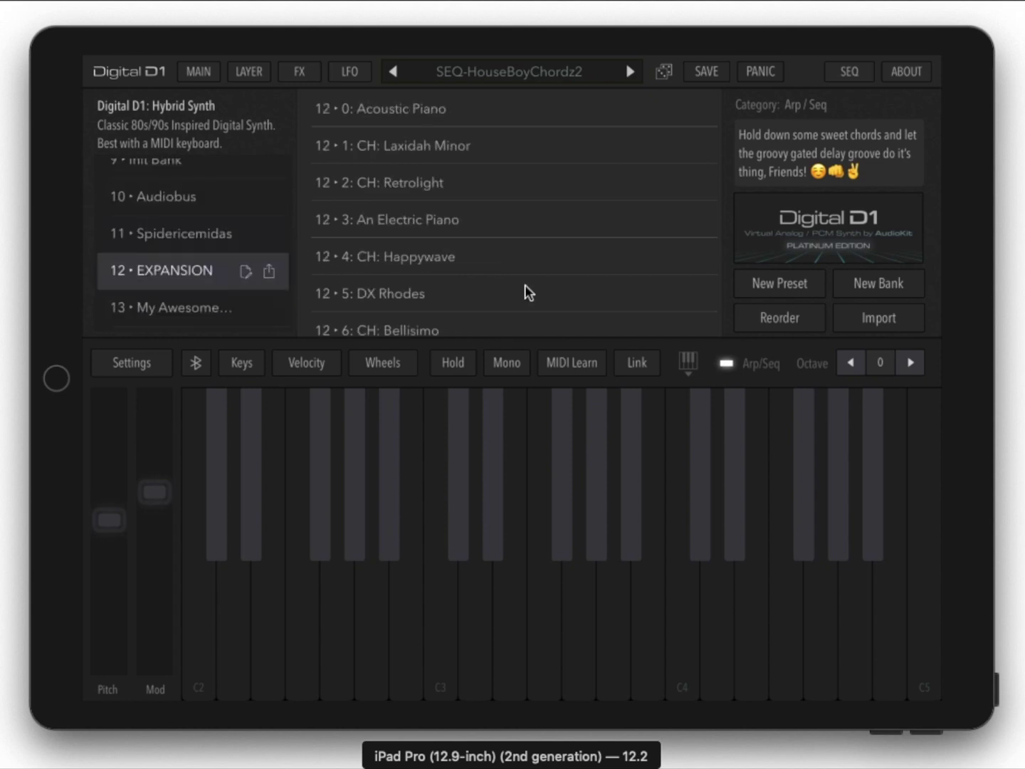
scroll(524, 284, down, 5)
scroll(458, 271, down, 5)
scroll(481, 240, down, 5)
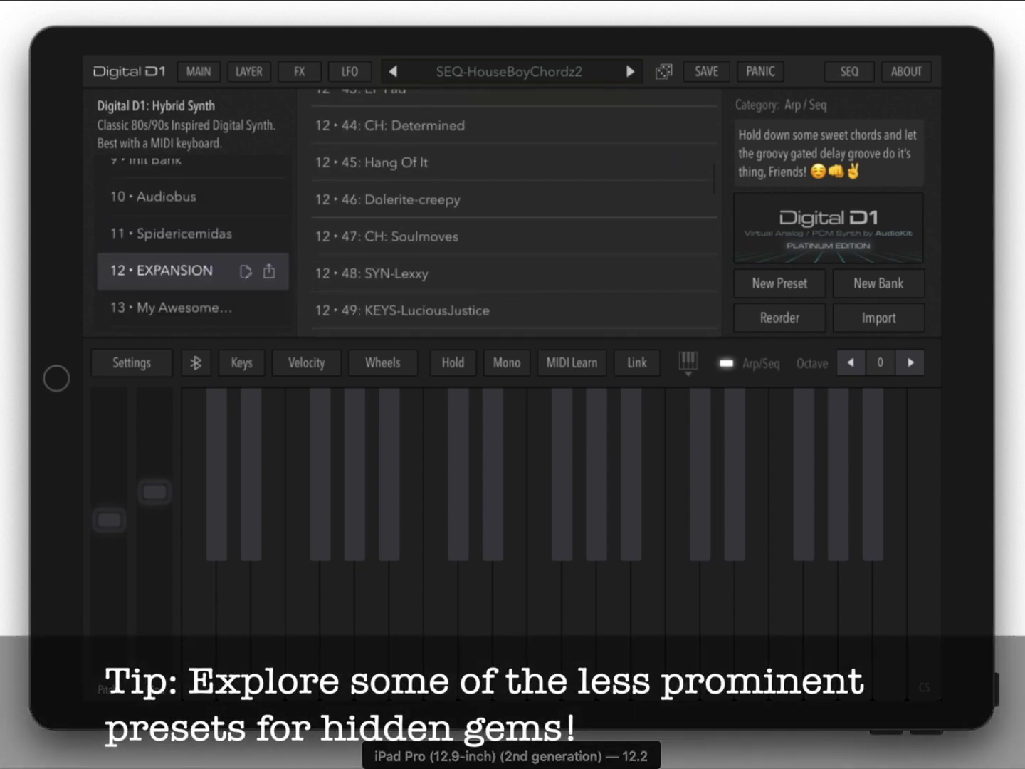
scroll(480, 241, down, 5)
scroll(483, 167, down, 5)
scroll(516, 120, down, 8)
scroll(520, 119, down, 3)
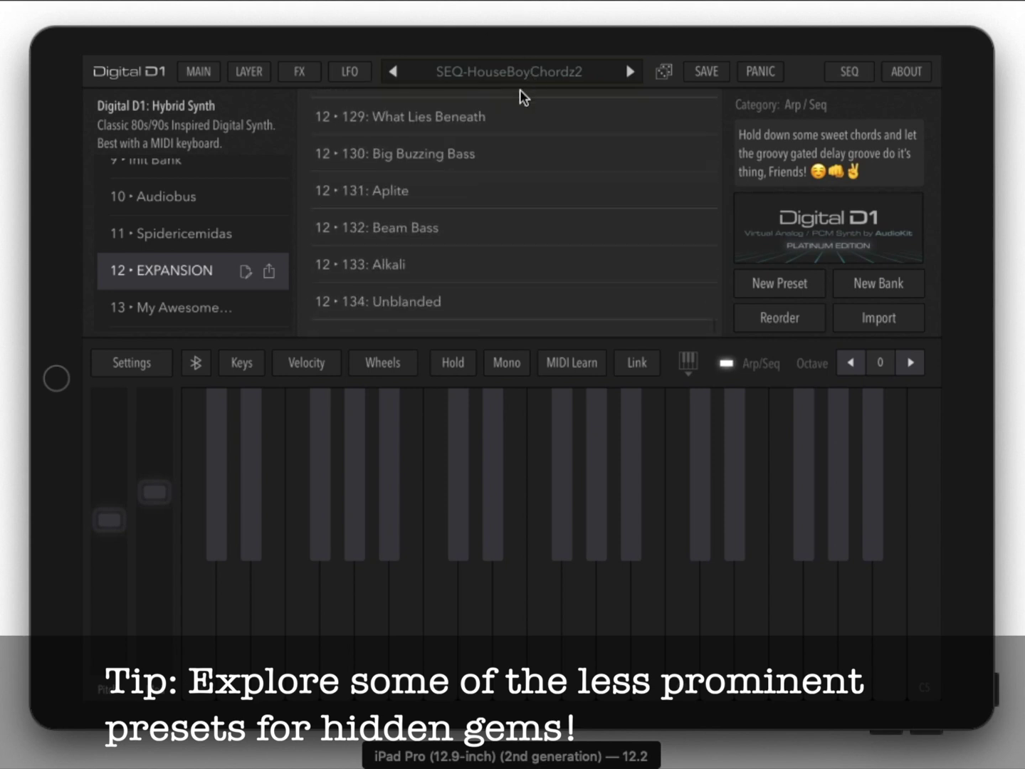
scroll(493, 320, up, 1)
scroll(481, 240, up, 3)
scroll(480, 261, up, 1)
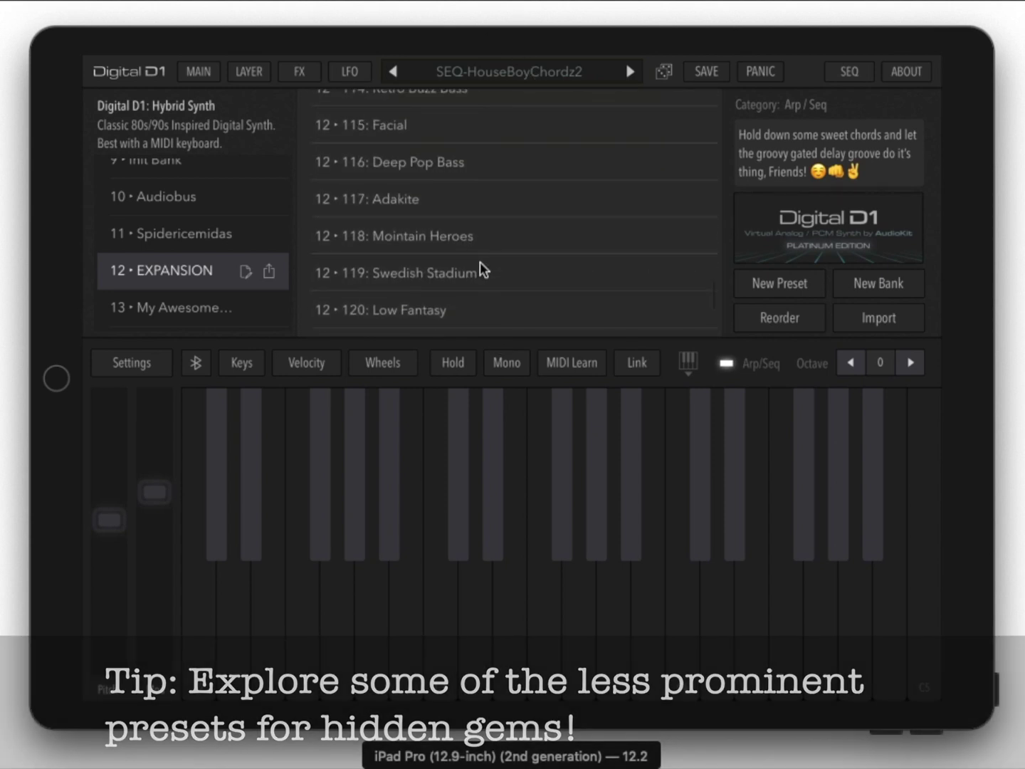
Load Swedish Stadium, hold a chord, and lower the layer 1 filter cutoff on MAIN
click(460, 273)
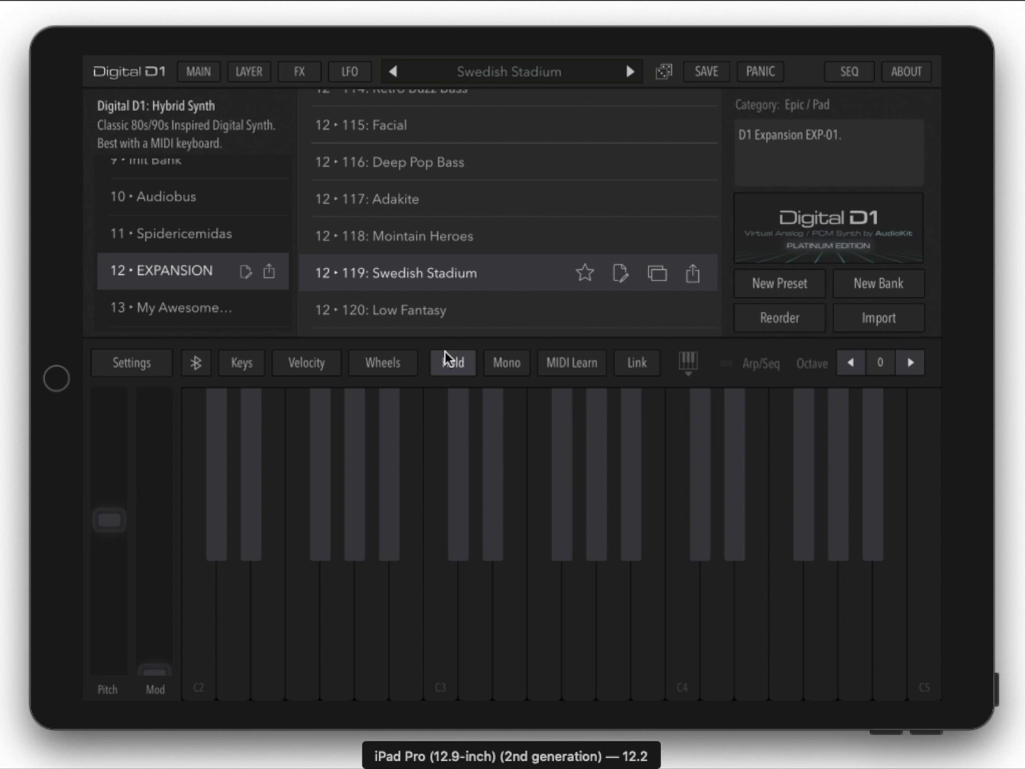
click(439, 612)
click(509, 610)
click(586, 607)
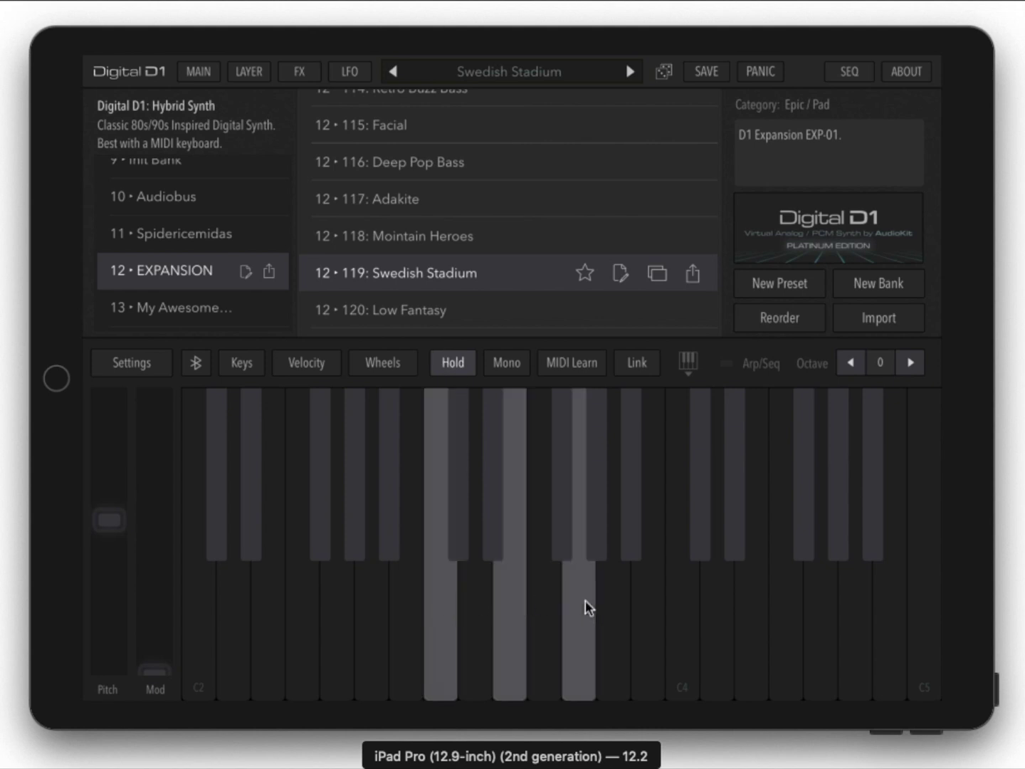
click(198, 71)
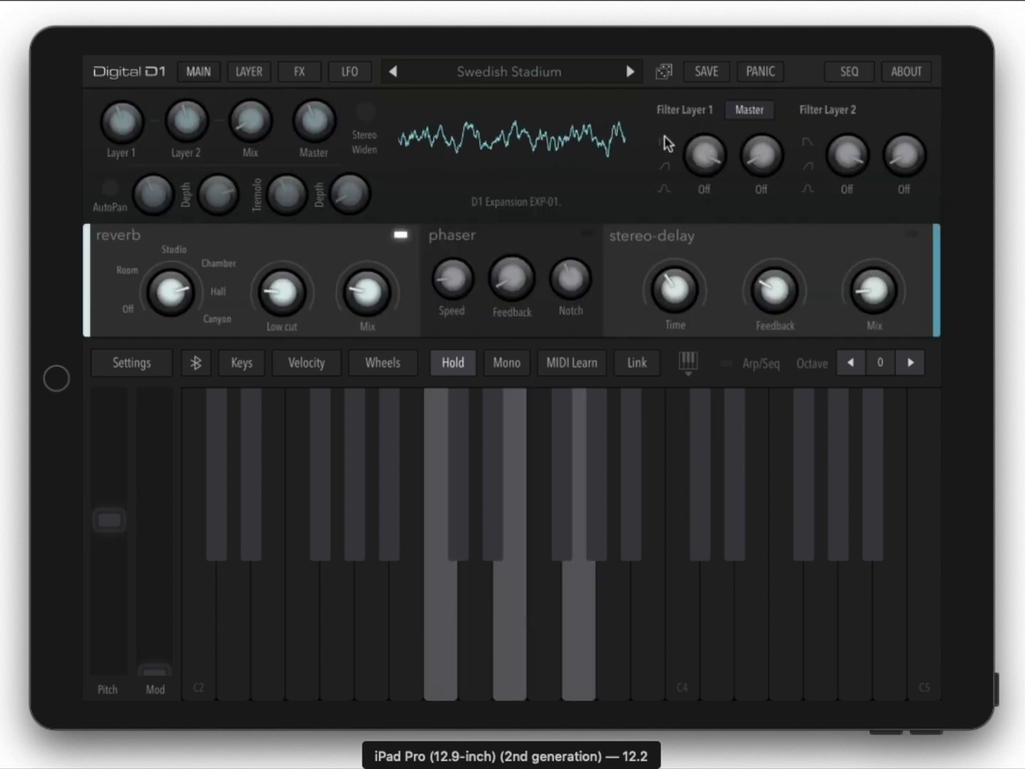
mouse_move(704, 172)
mouse_down()
mouse_move(702, 163)
mouse_move(688, 175)
mouse_up()
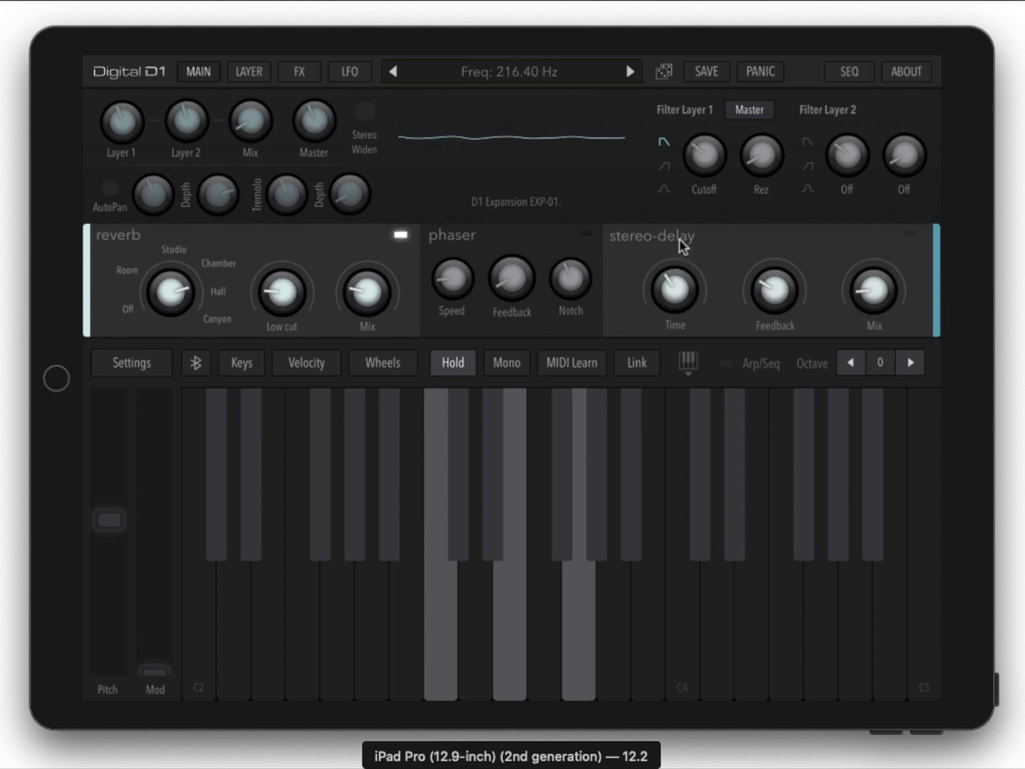
Back in the browser, try Mointain Heroes, then Big Buzzing Bass with two notes
click(536, 71)
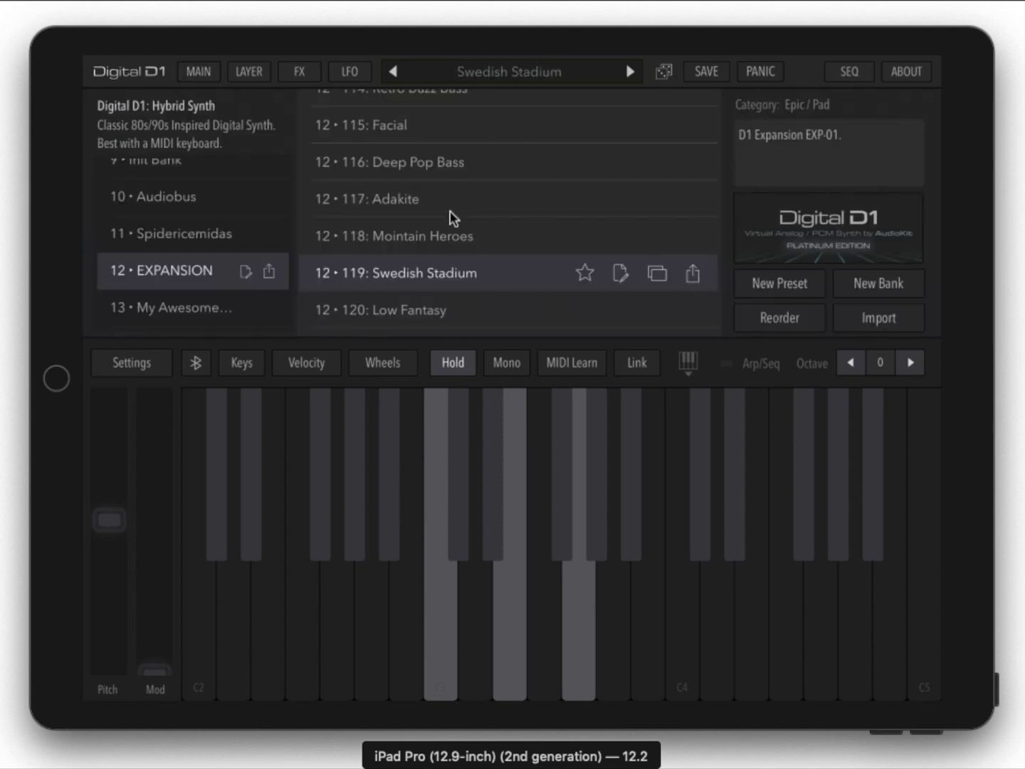
click(452, 235)
scroll(476, 246, down, 5)
scroll(476, 241, down, 5)
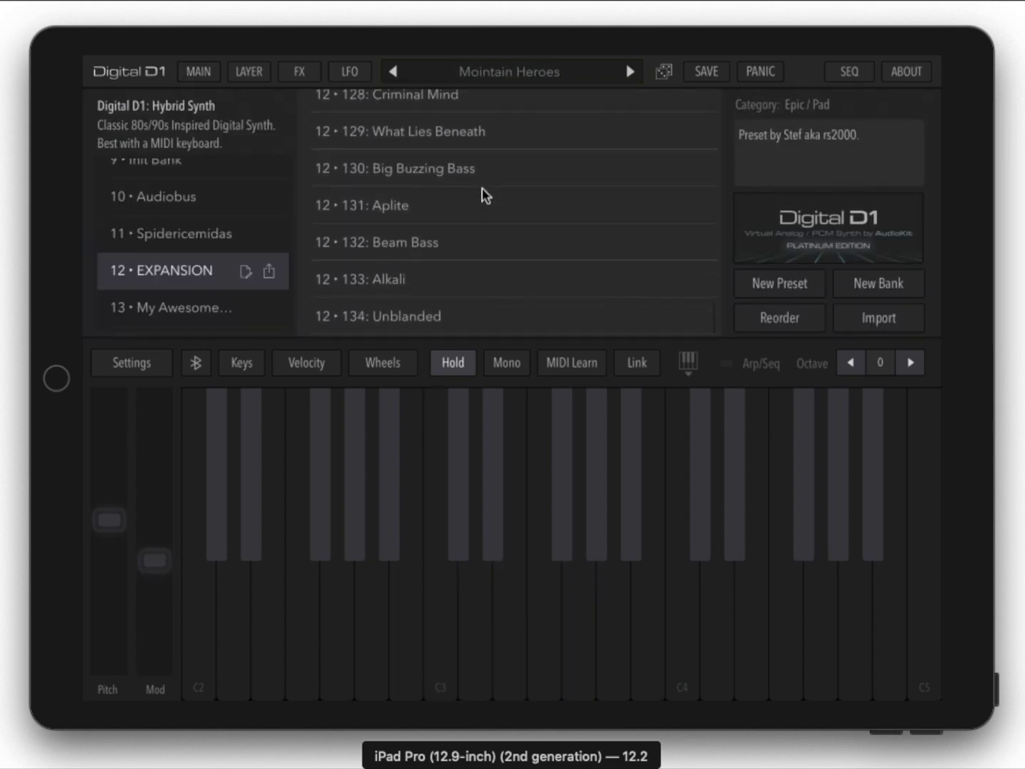
click(476, 168)
click(371, 622)
click(370, 622)
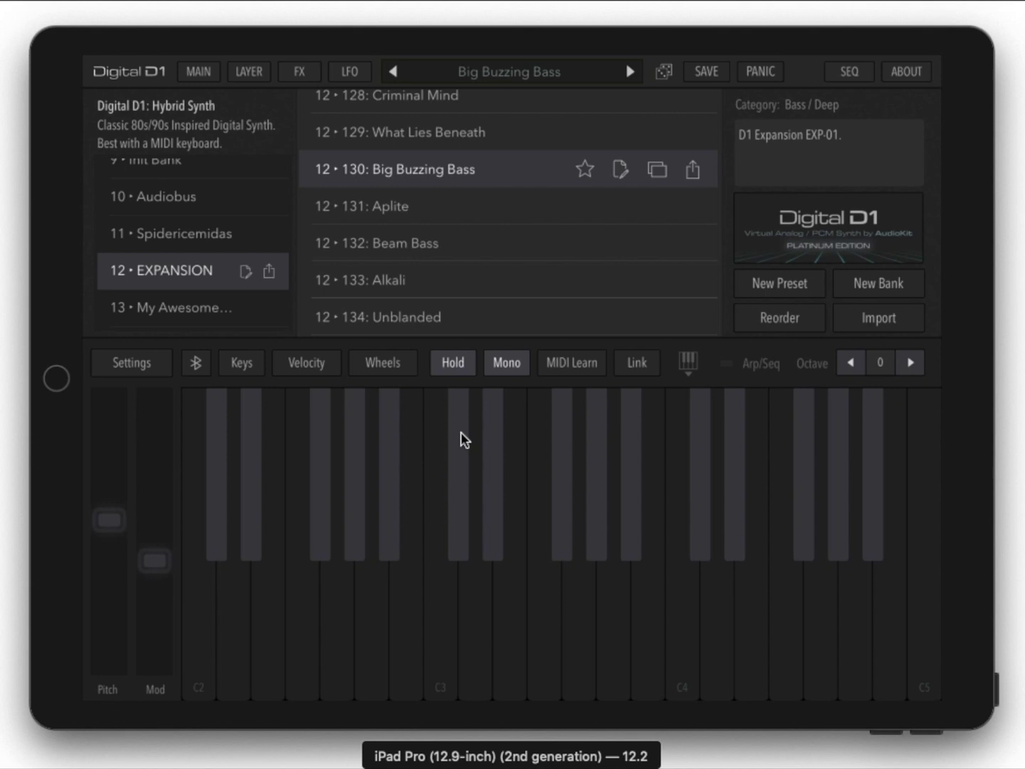
Try Alkali, then load Sine Rider from the Spidericemidas bank
click(455, 279)
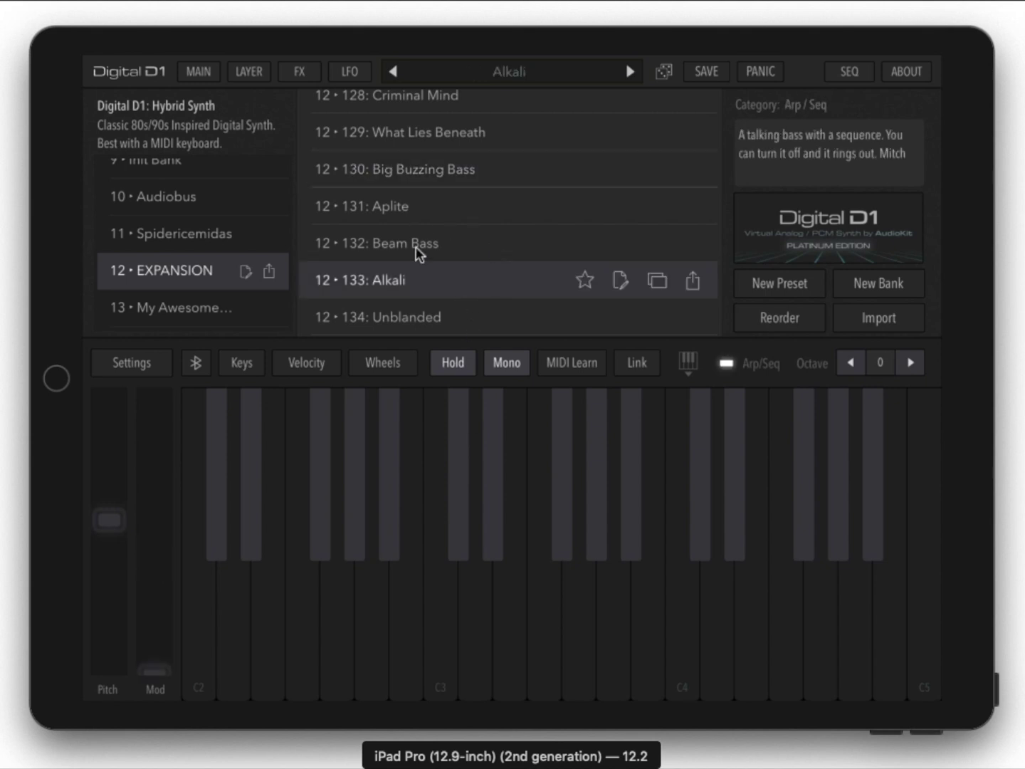
scroll(463, 232, up, 5)
scroll(475, 239, up, 3)
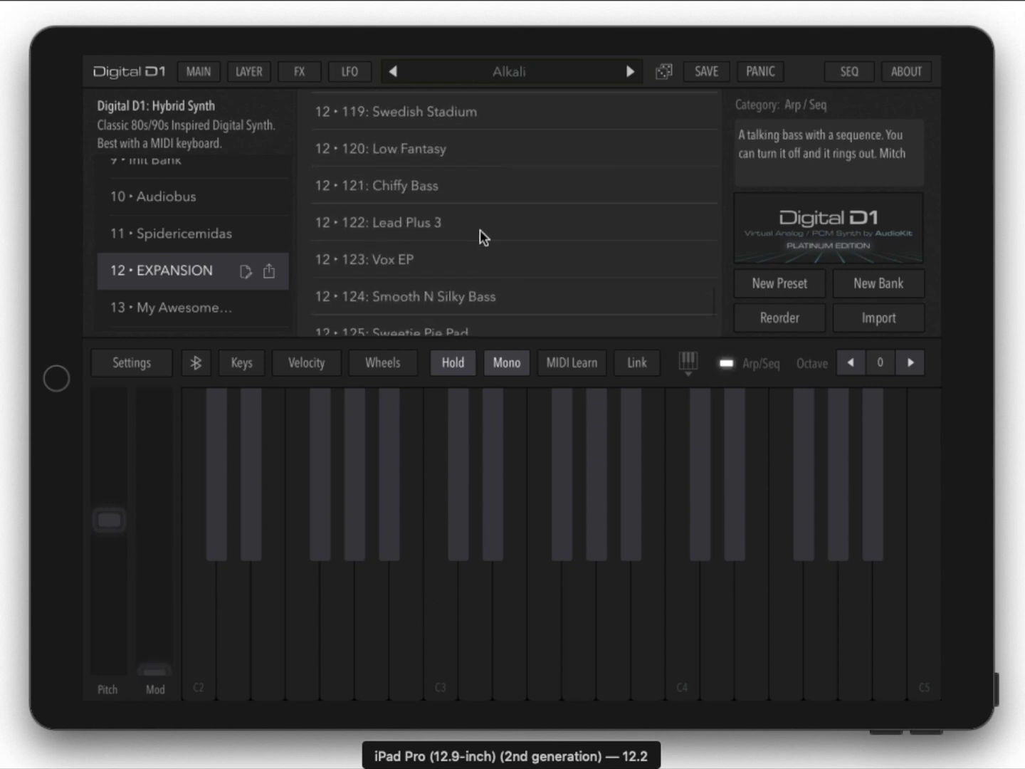
click(181, 240)
scroll(473, 272, down, 5)
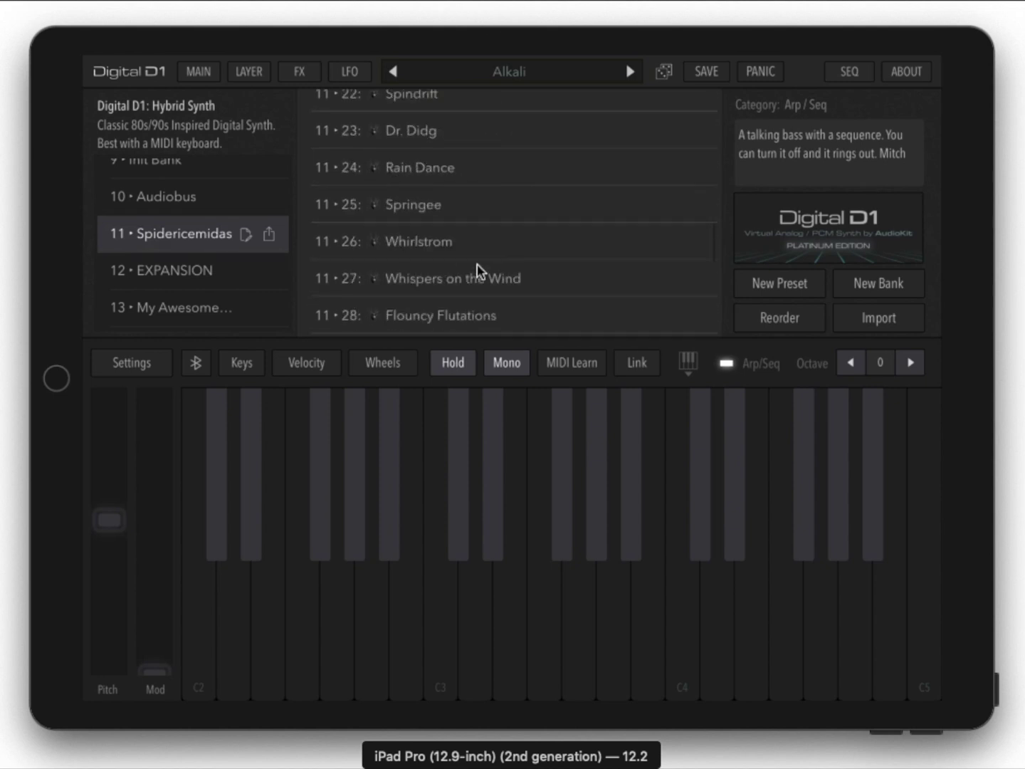
scroll(465, 241, down, 5)
scroll(440, 280, down, 2)
click(429, 315)
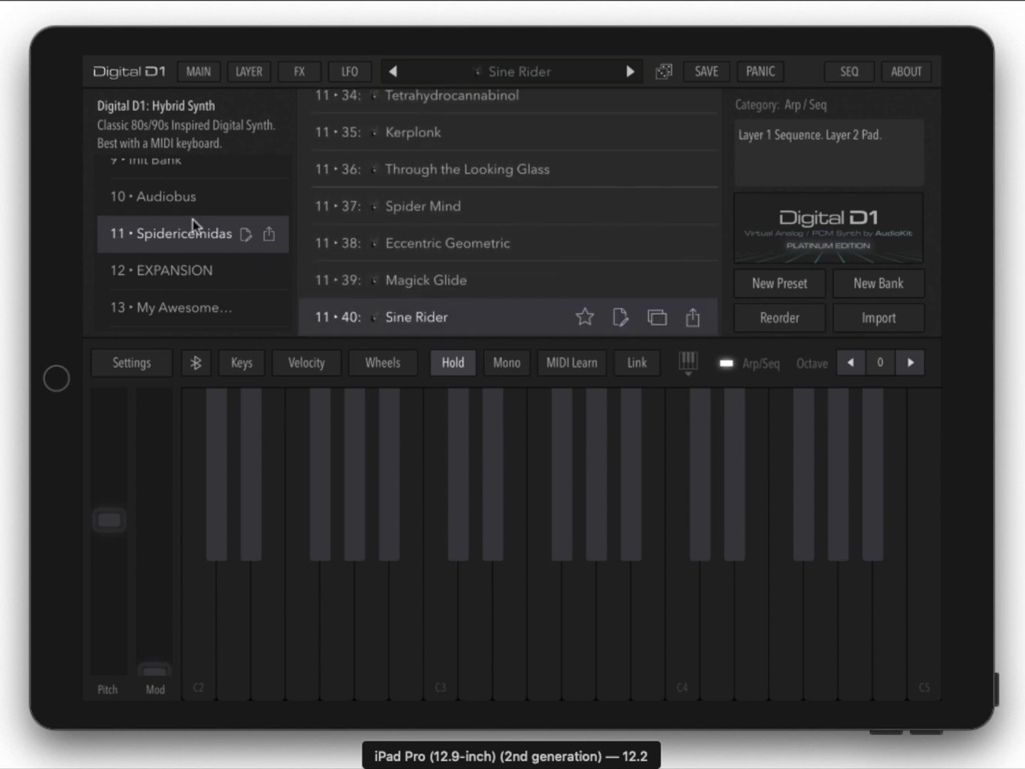
scroll(194, 240, up, 2)
In the Vasil Ivanov bank, load FX Judgement Day2 and play a held note
click(164, 171)
scroll(480, 190, down, 10)
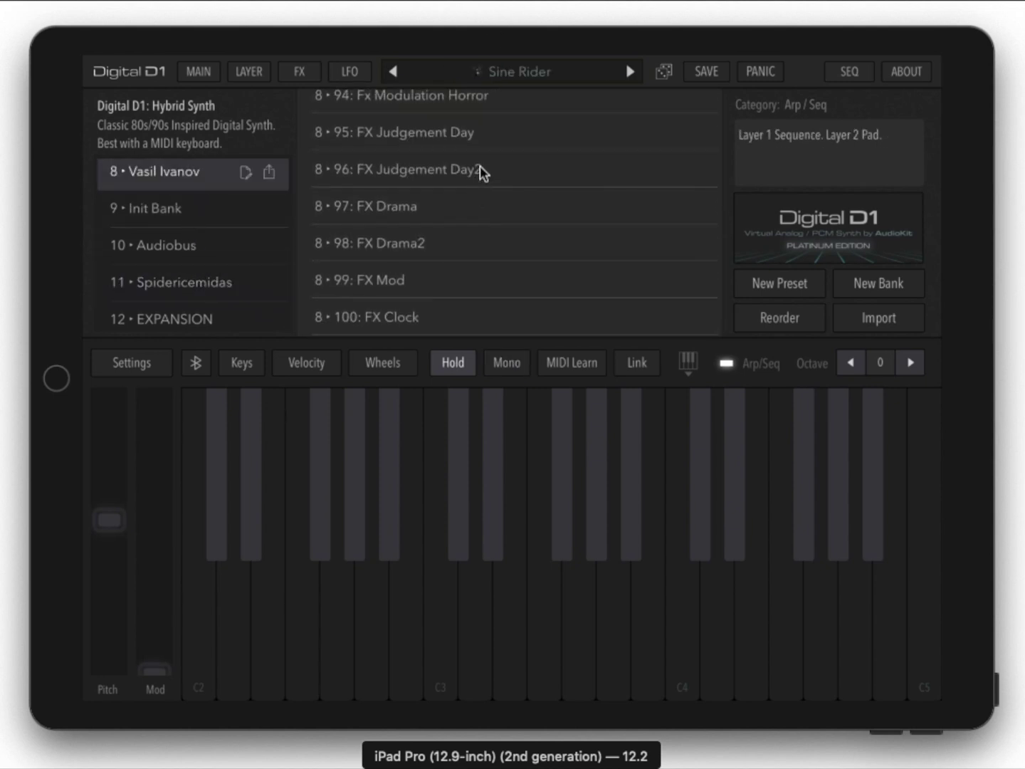
click(480, 167)
click(503, 569)
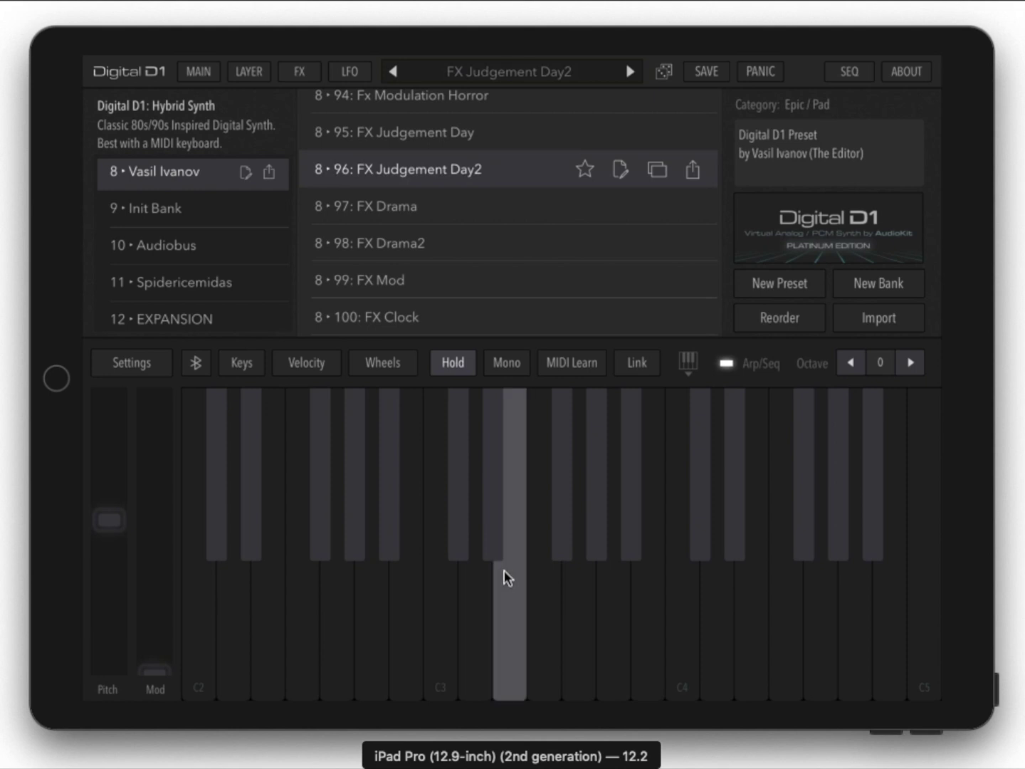
click(513, 521)
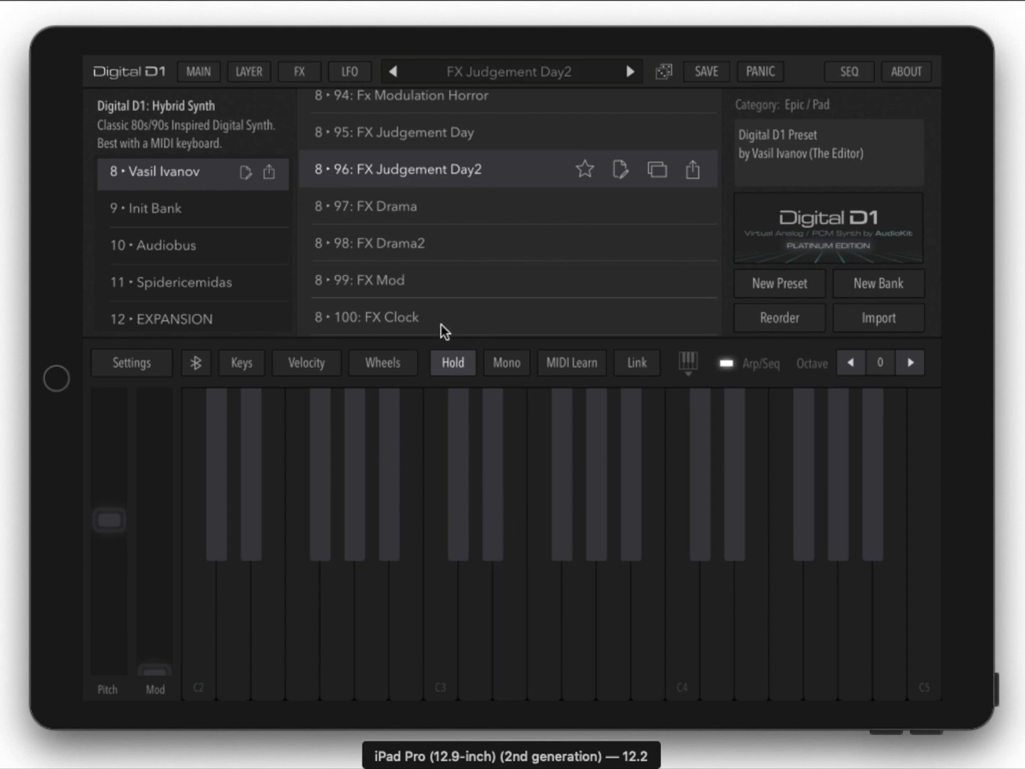
Load FX Drama2 and play held notes to hear it
click(427, 243)
click(506, 362)
click(498, 591)
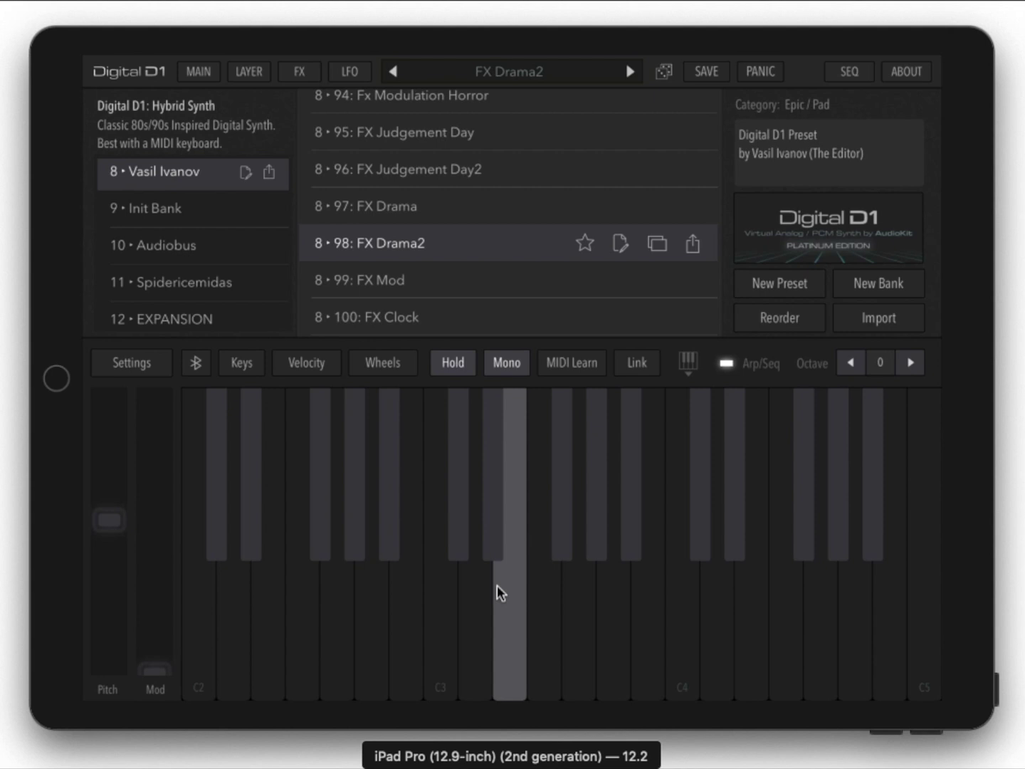
click(505, 545)
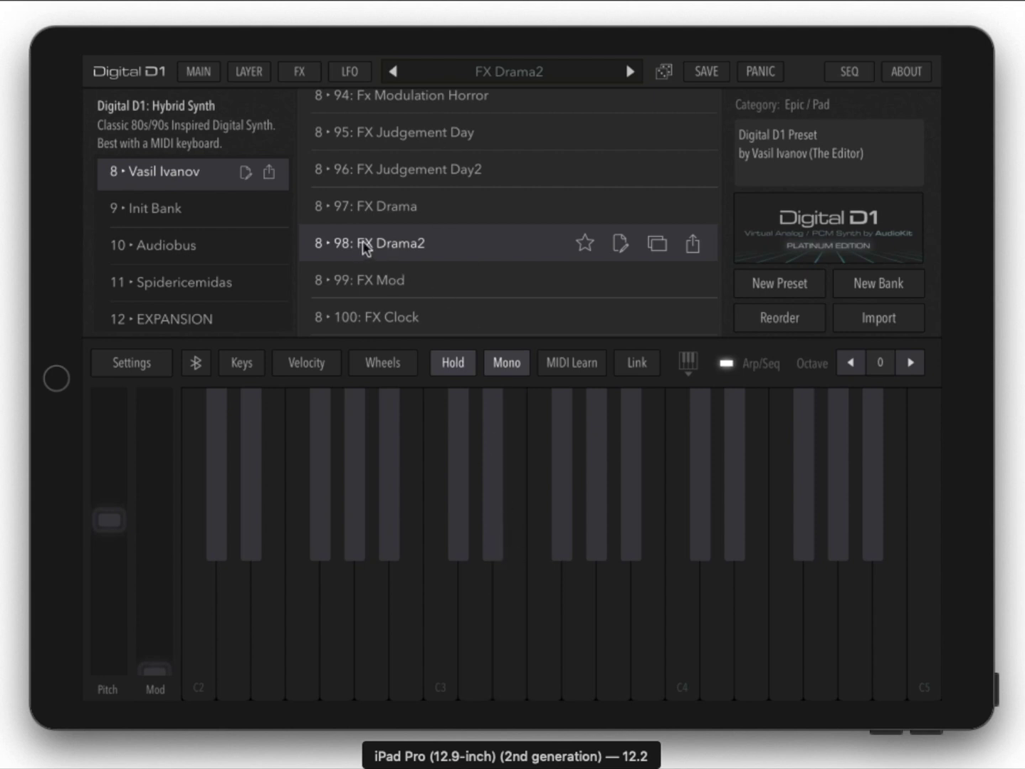
Load Fx Modulation Horror and play it, including a lower note
click(452, 108)
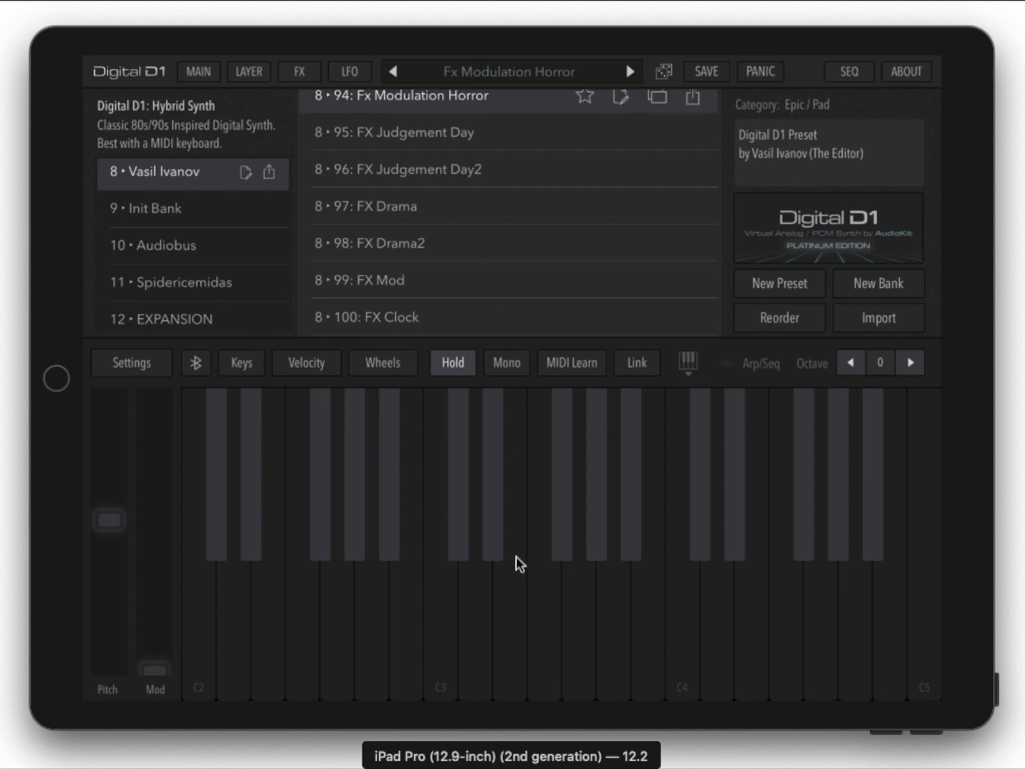
click(517, 567)
drag(487, 216, 487, 329)
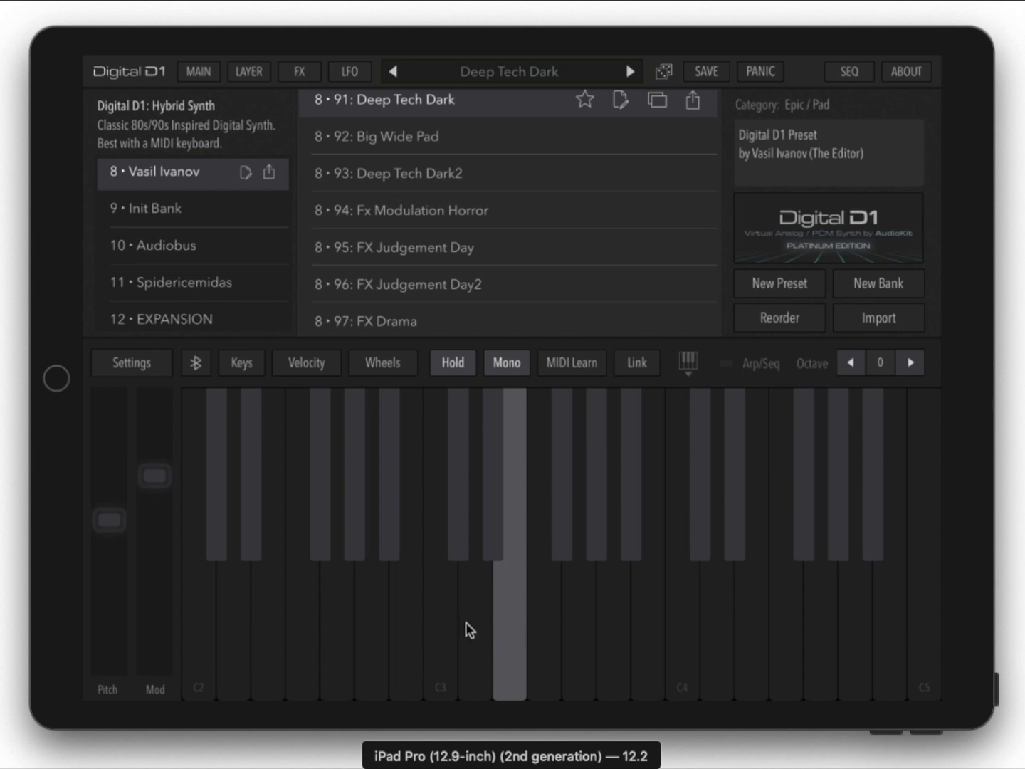
click(373, 617)
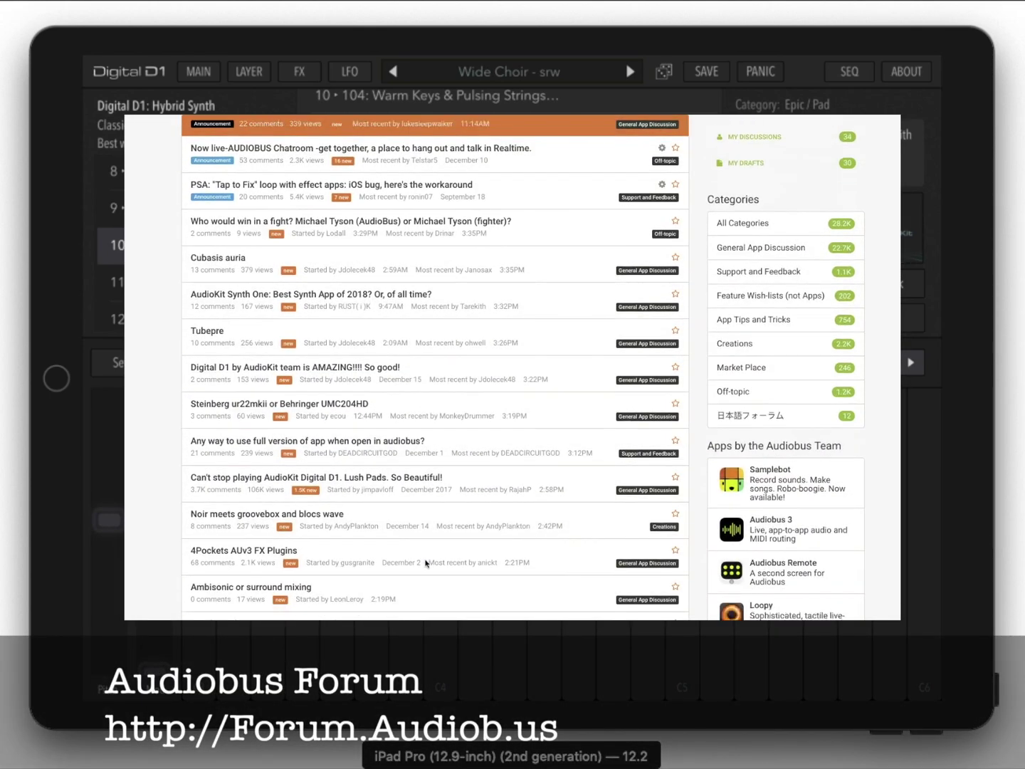
scroll(426, 563, up, 2)
scroll(425, 563, up, 1)
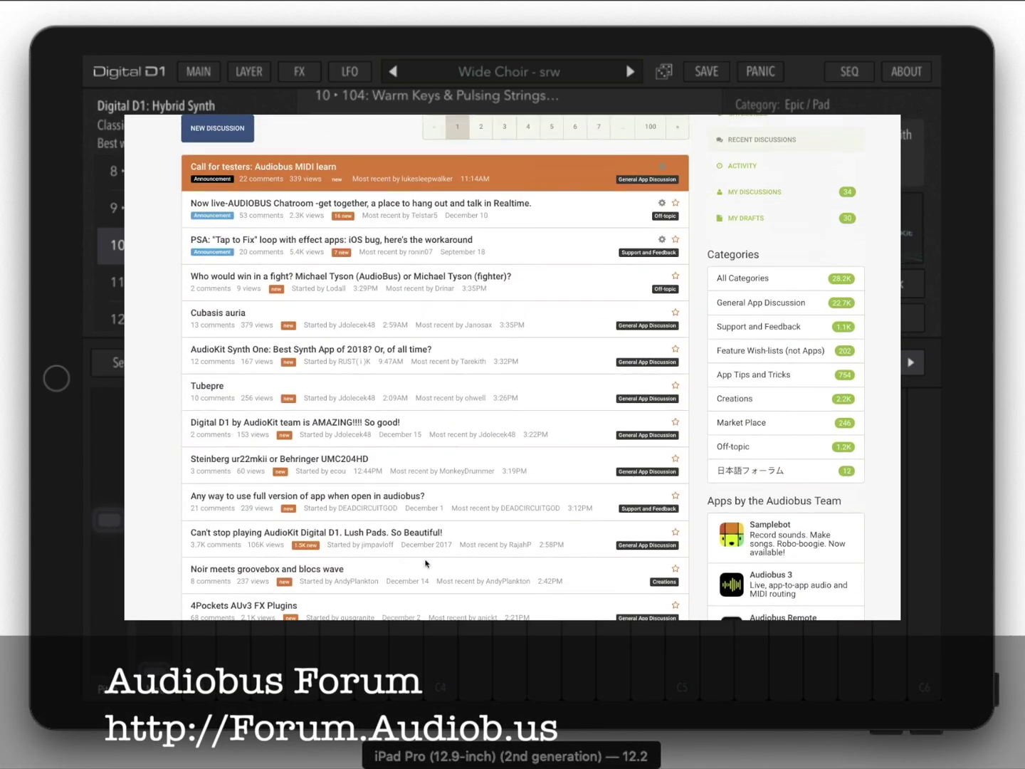
scroll(426, 563, up, 1)
scroll(426, 563, up, 1)
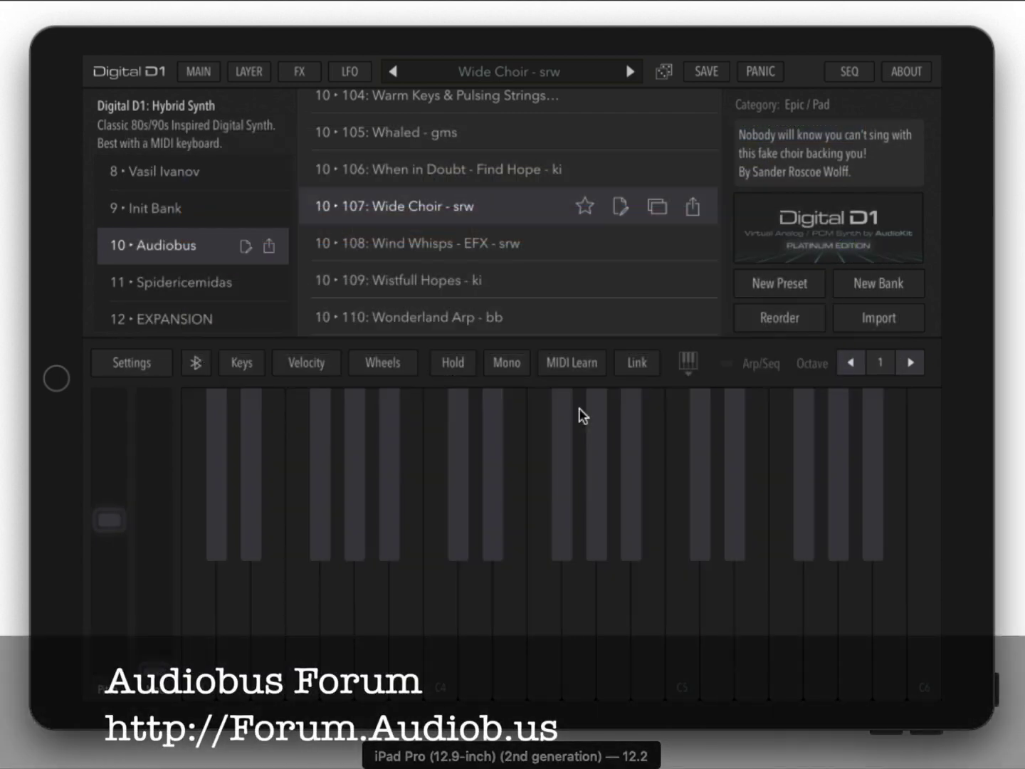
scroll(512, 207, up, 3)
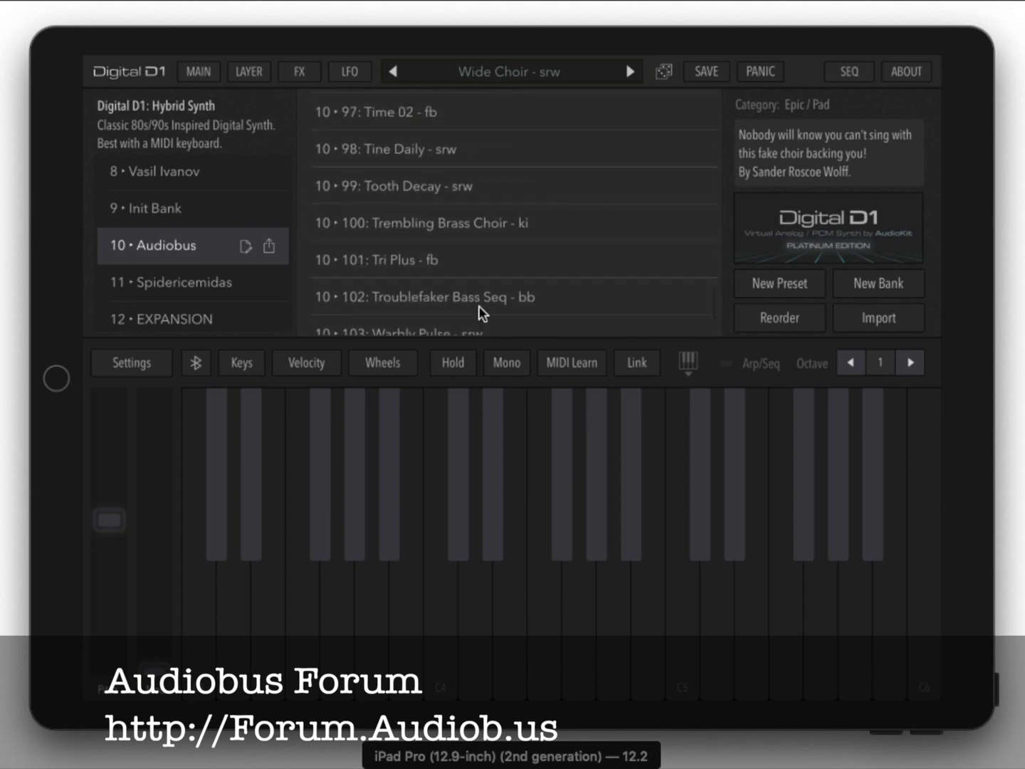
scroll(497, 320, up, 3)
scroll(497, 240, up, 3)
scroll(488, 265, up, 5)
scroll(487, 273, up, 8)
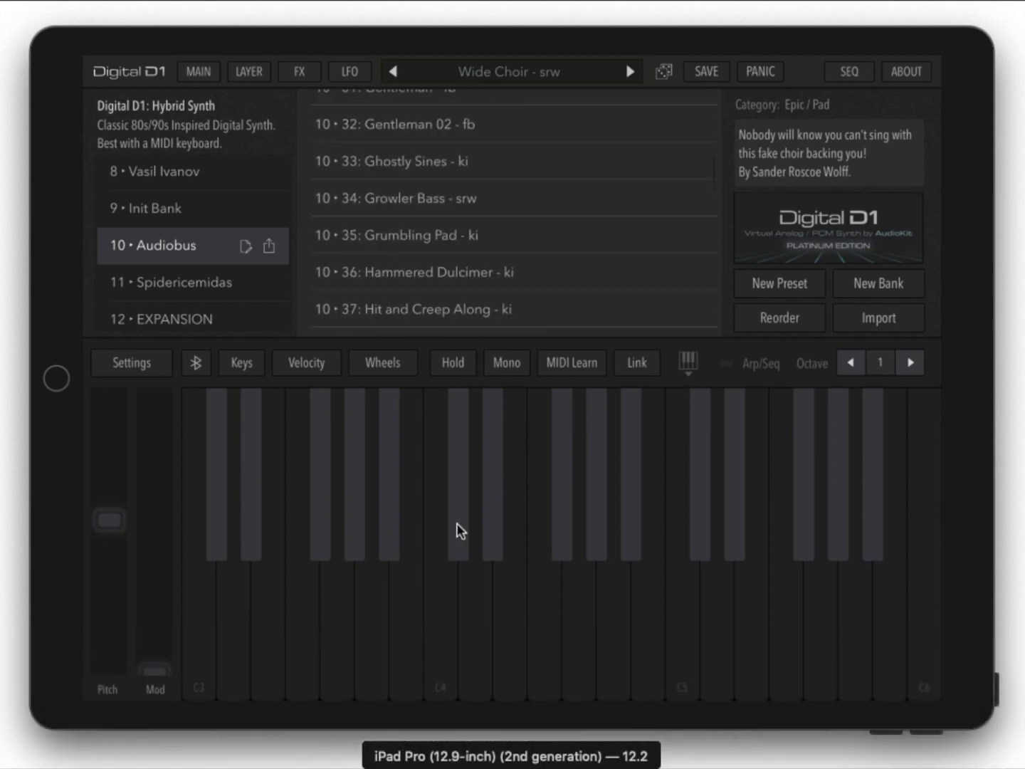
scroll(456, 304, up, 8)
scroll(448, 318, down, 3)
scroll(480, 240, down, 4)
scroll(513, 240, down, 8)
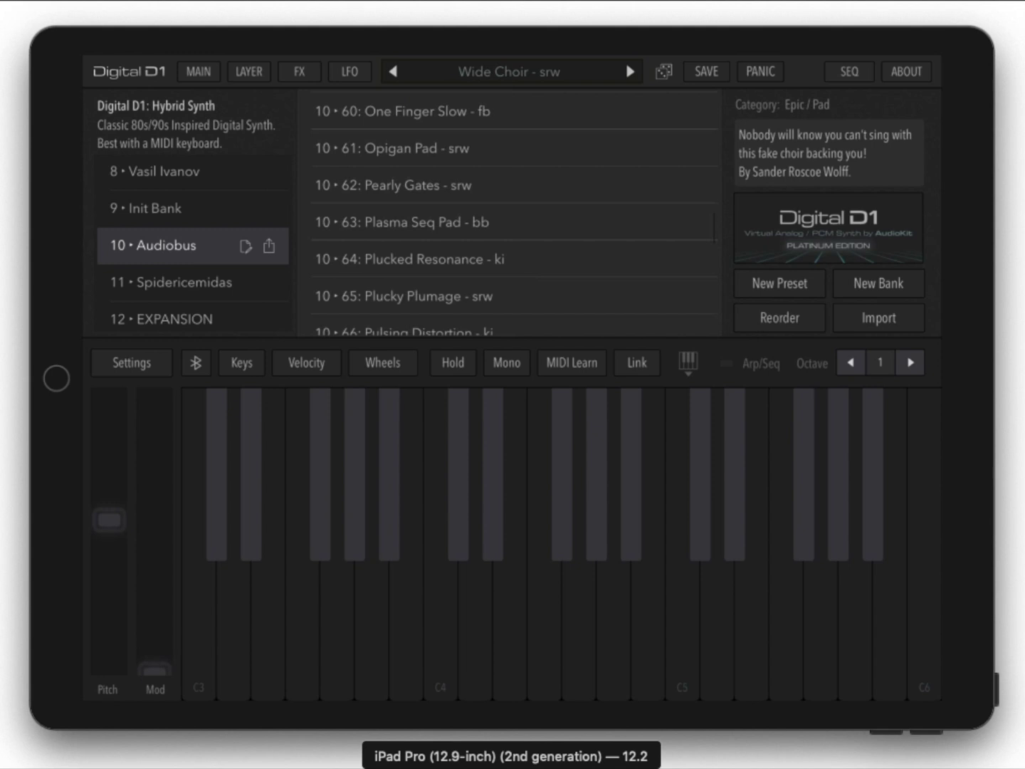
scroll(529, 256, down, 8)
scroll(524, 225, up, 1)
scroll(525, 240, up, 1)
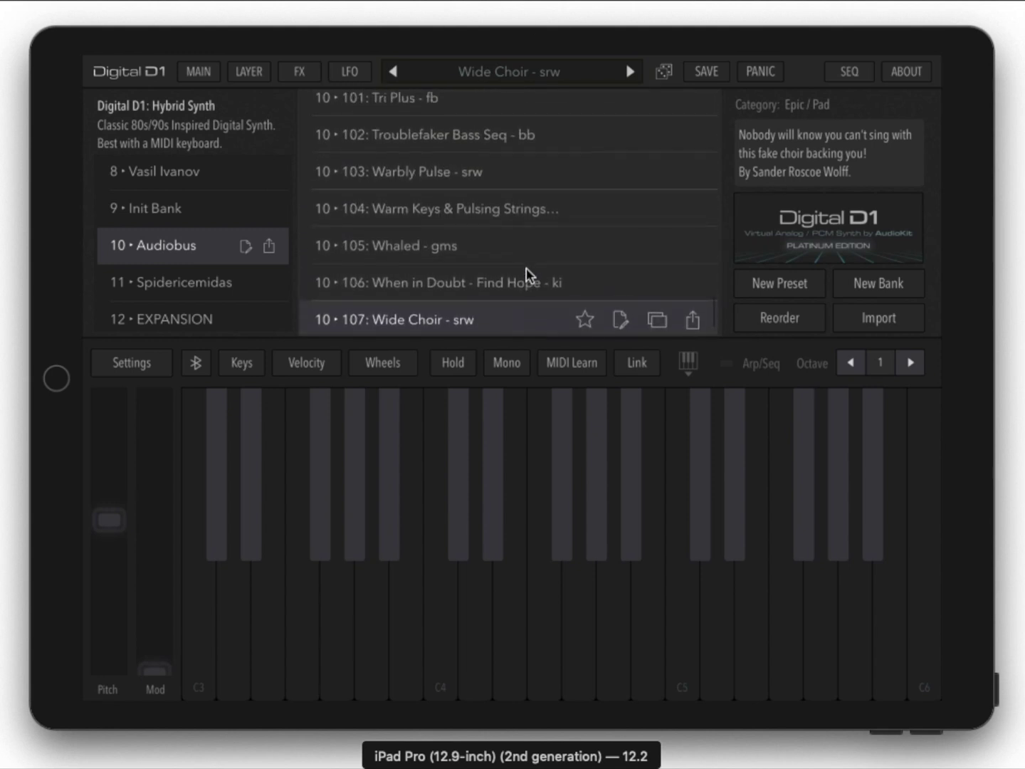
scroll(526, 267, down, 2)
scroll(524, 208, up, 1)
scroll(496, 232, up, 3)
Audition Troublefaker Bass Seq, Tri Plus, Space Age Bachelor Pad, then Wonderland Arp with two notes
click(455, 249)
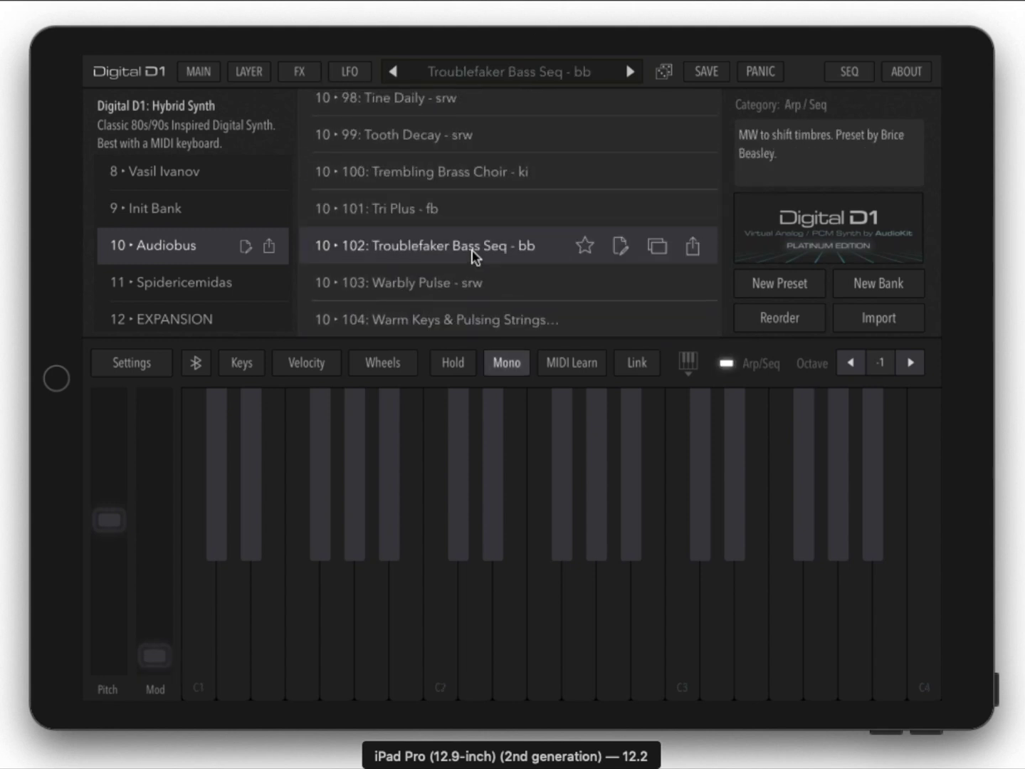
click(484, 208)
scroll(485, 212, up, 2)
scroll(490, 298, up, 2)
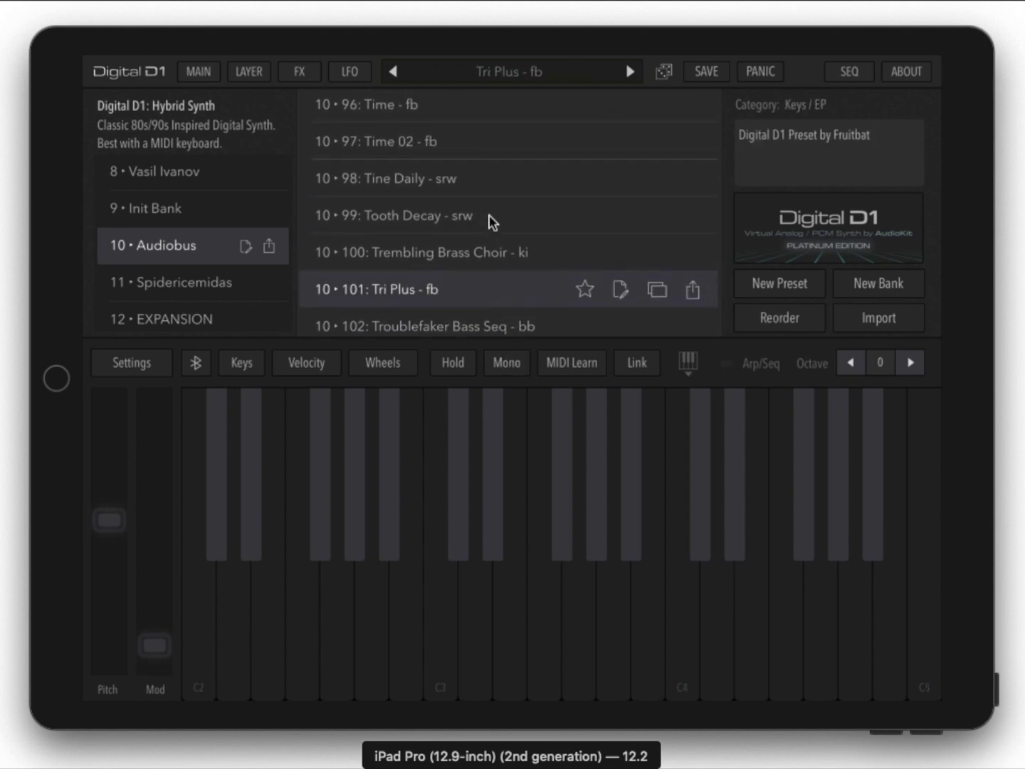
scroll(482, 340, up, 3)
scroll(497, 234, up, 2)
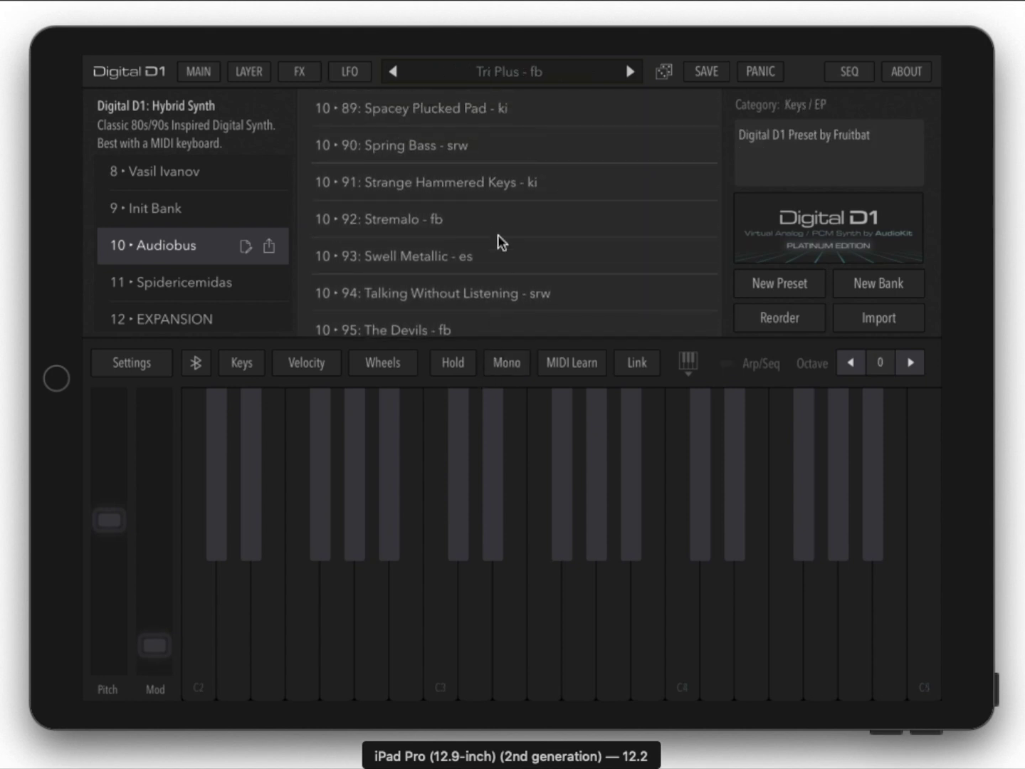
scroll(505, 320, up, 2)
scroll(505, 165, up, 1)
click(504, 171)
scroll(567, 332, down, 3)
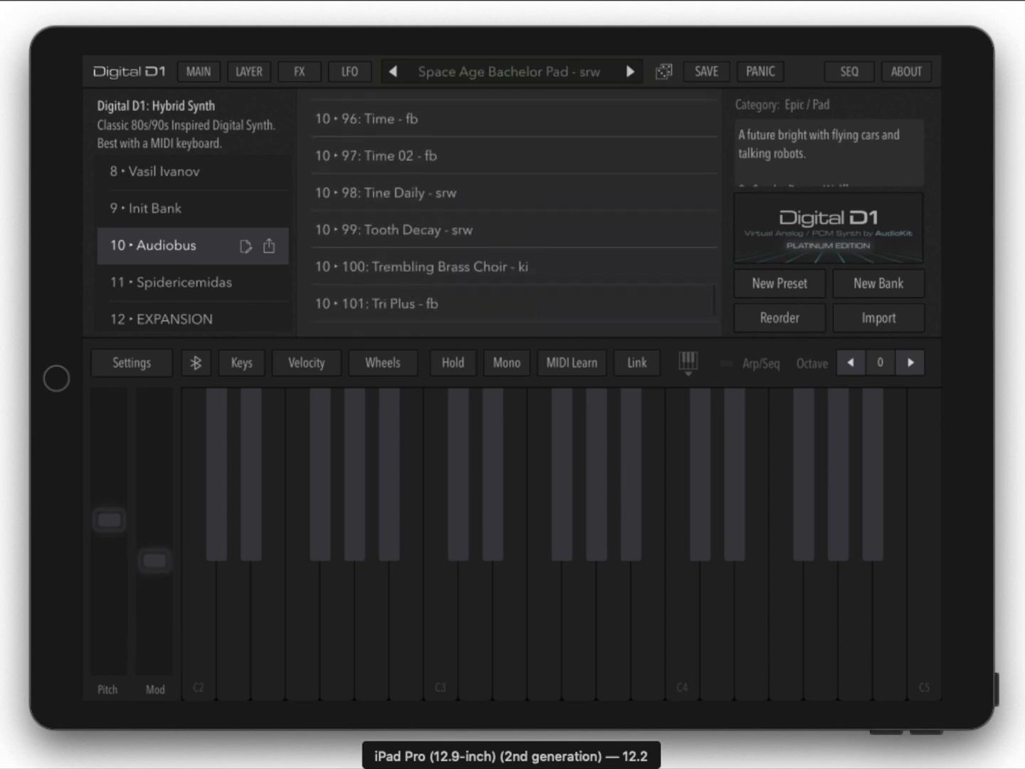
scroll(561, 280, down, 3)
scroll(545, 240, down, 1)
click(513, 314)
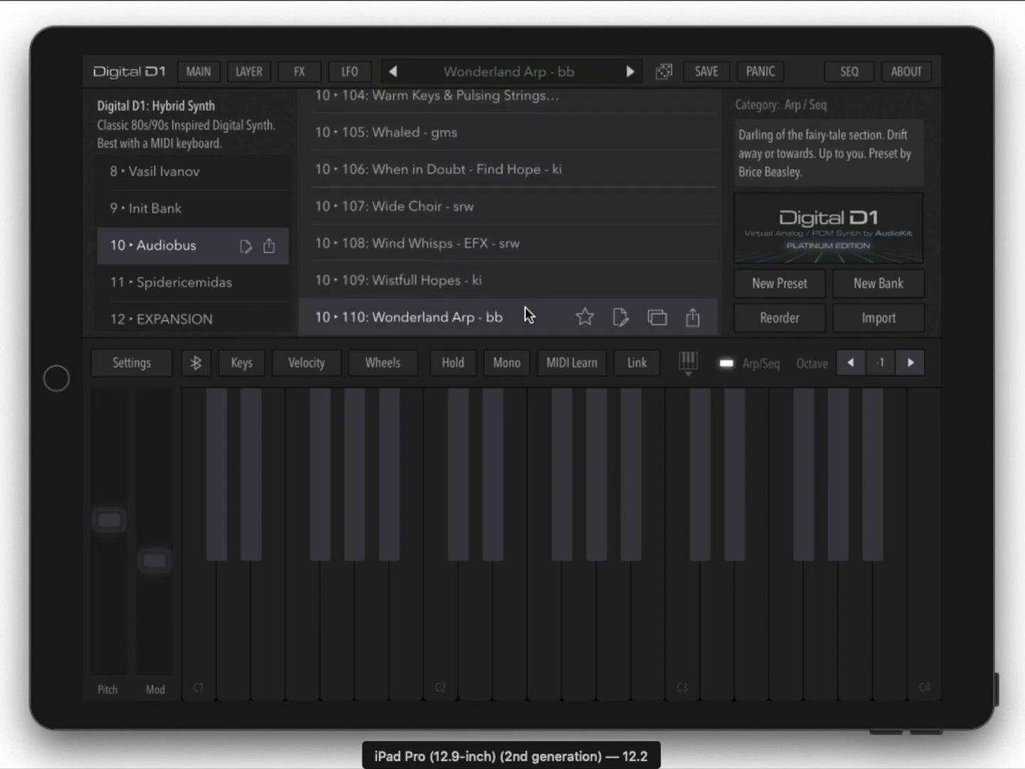
click(513, 617)
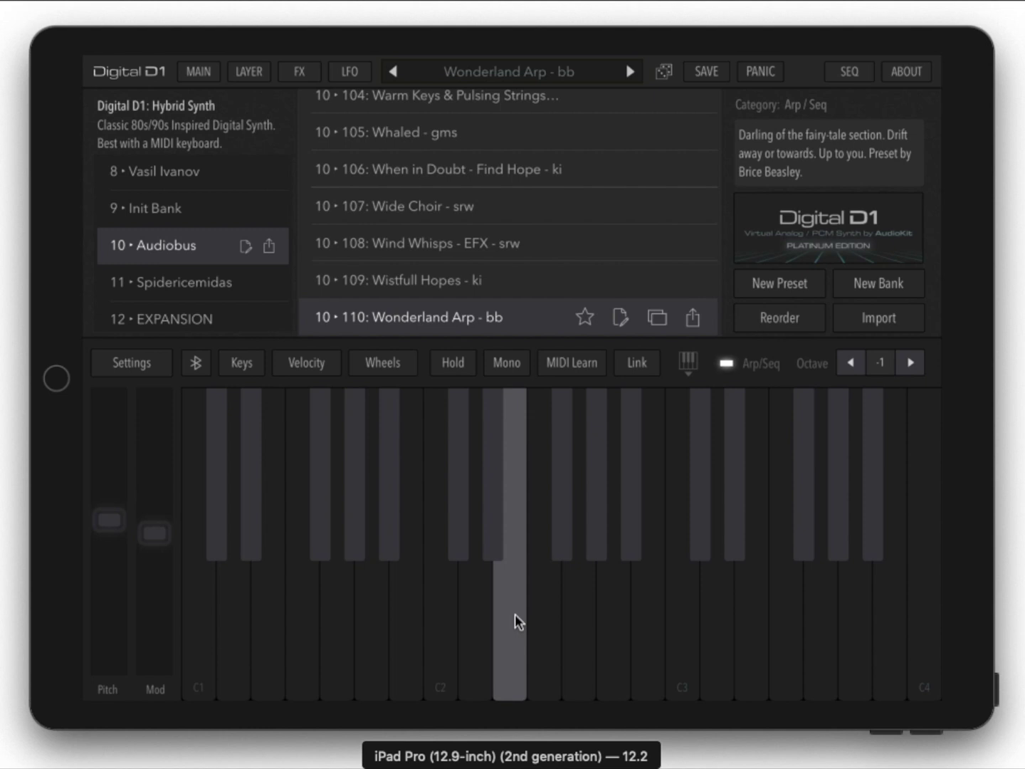
click(369, 616)
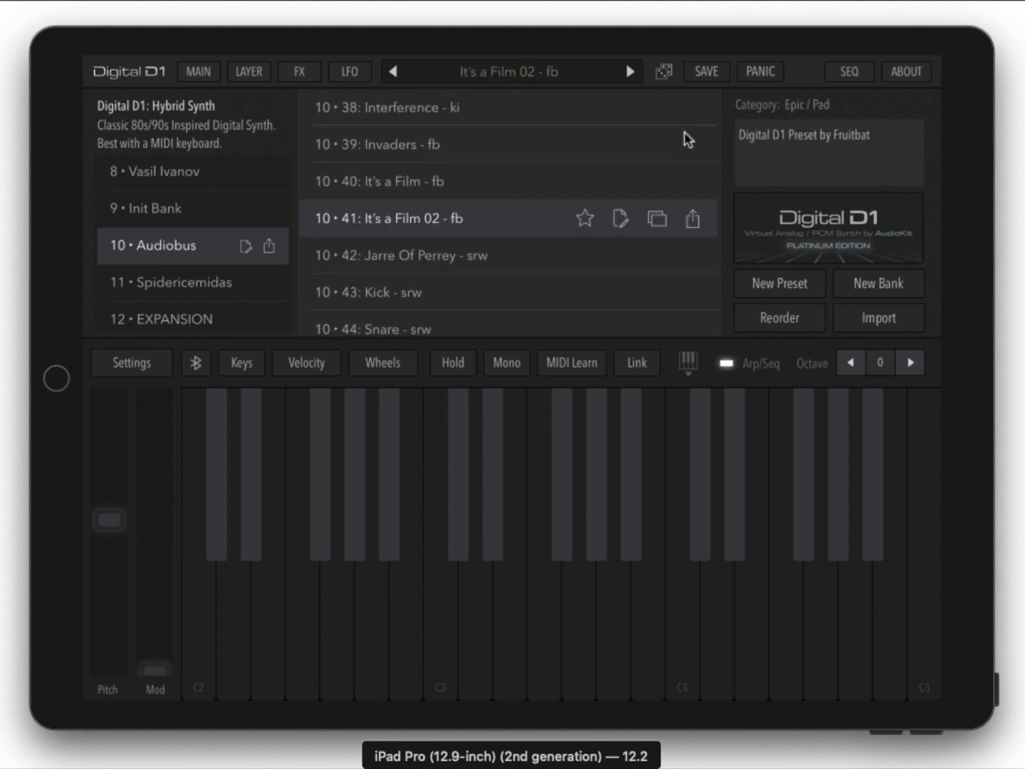
Roll the dice seven times to load random presets
click(664, 71)
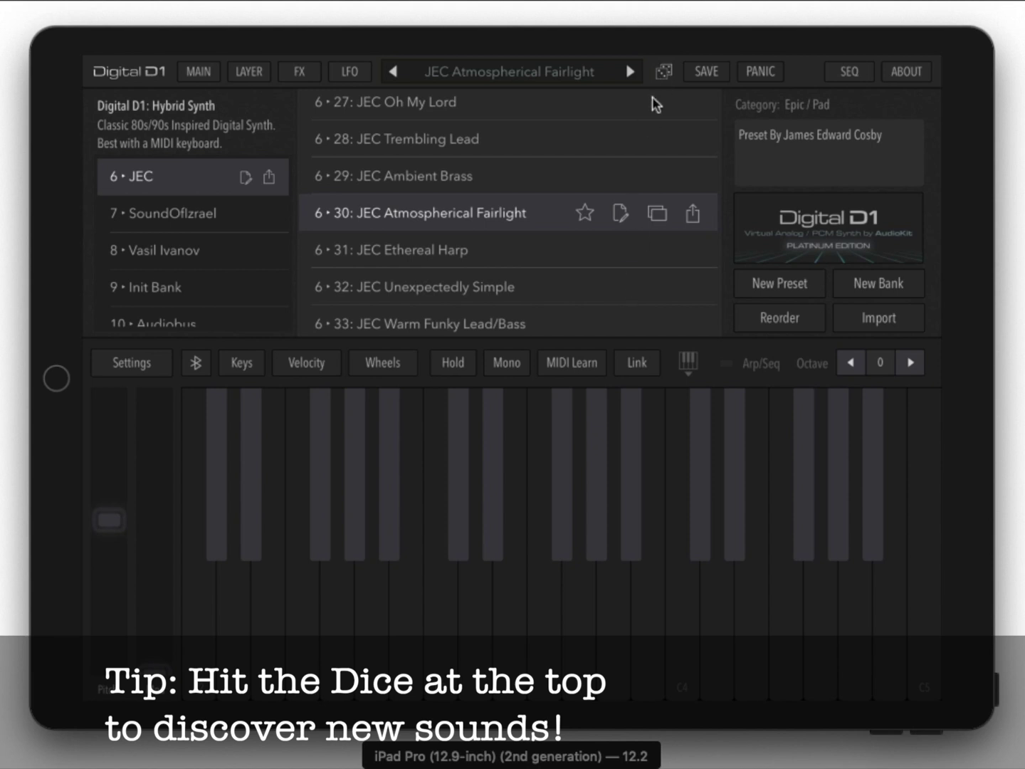
click(664, 71)
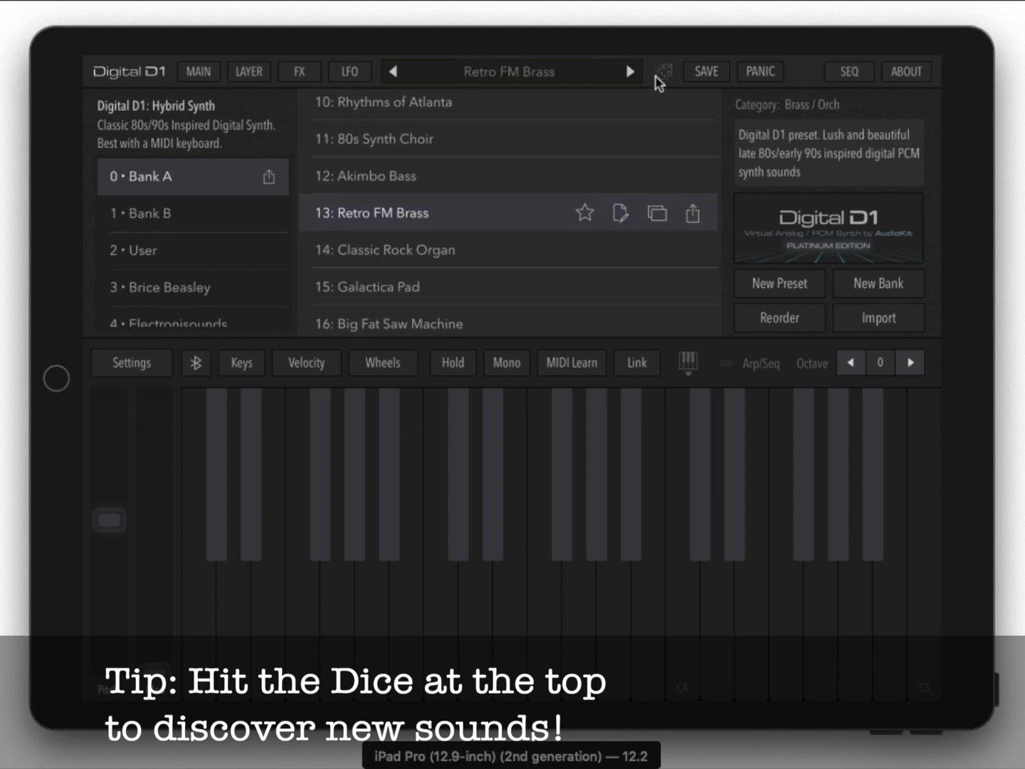
click(662, 71)
click(663, 72)
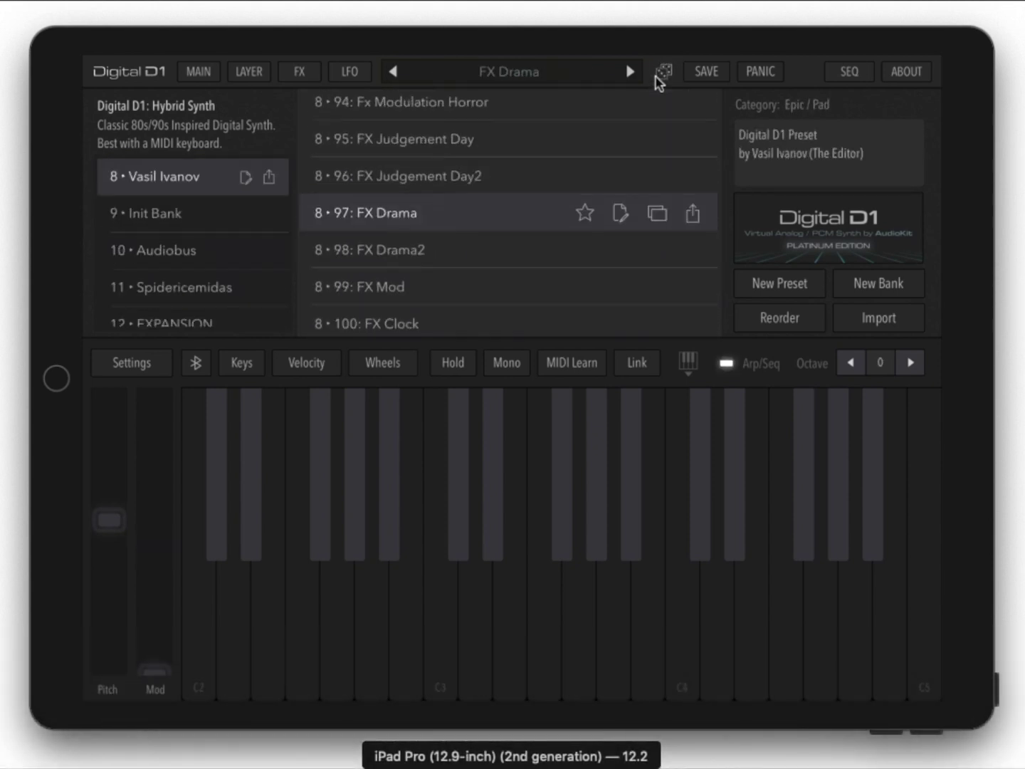
click(663, 72)
click(663, 71)
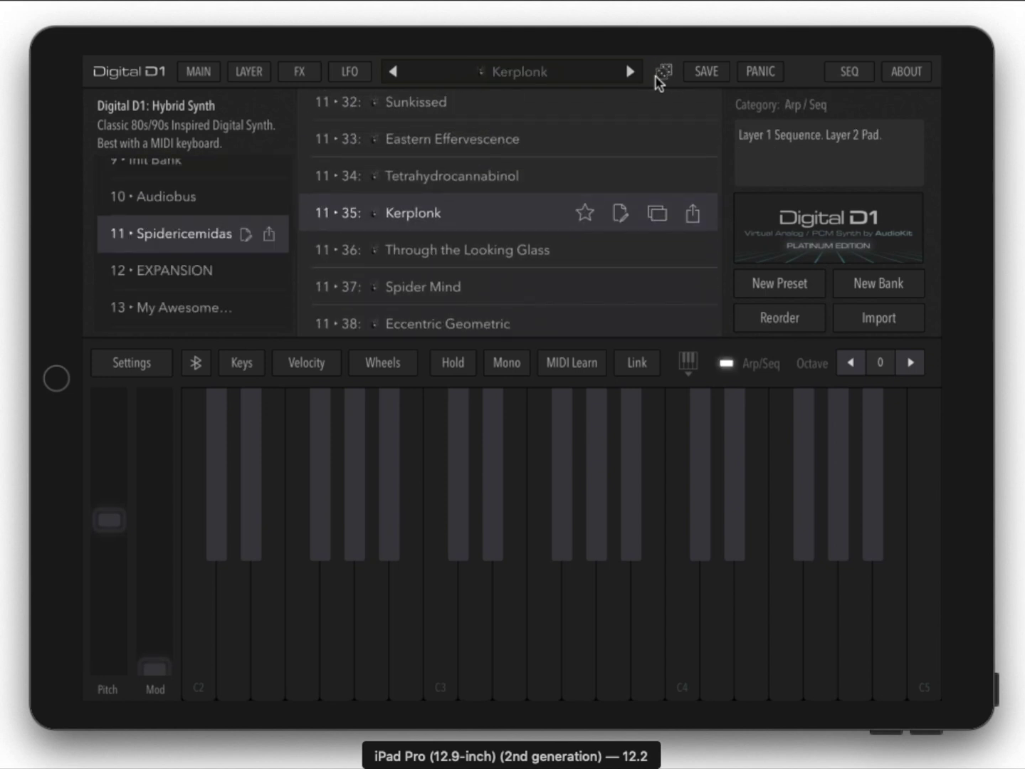
click(663, 71)
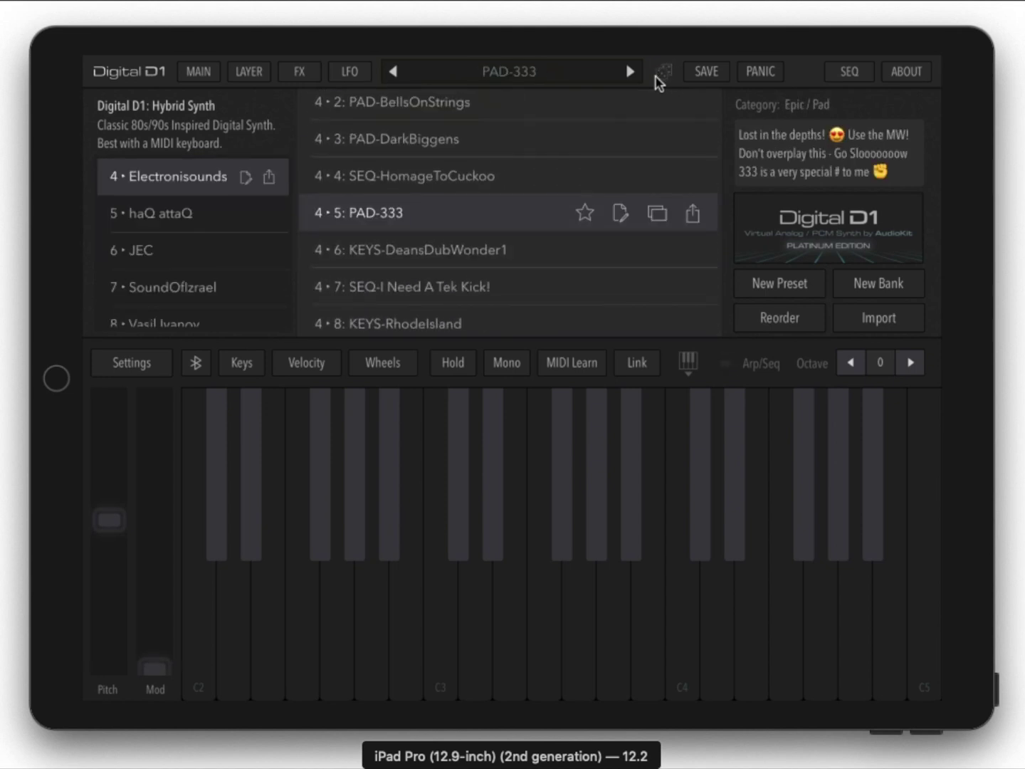
Roll once more to High Altitude, duplicate it into User as a copy, and play it
click(657, 76)
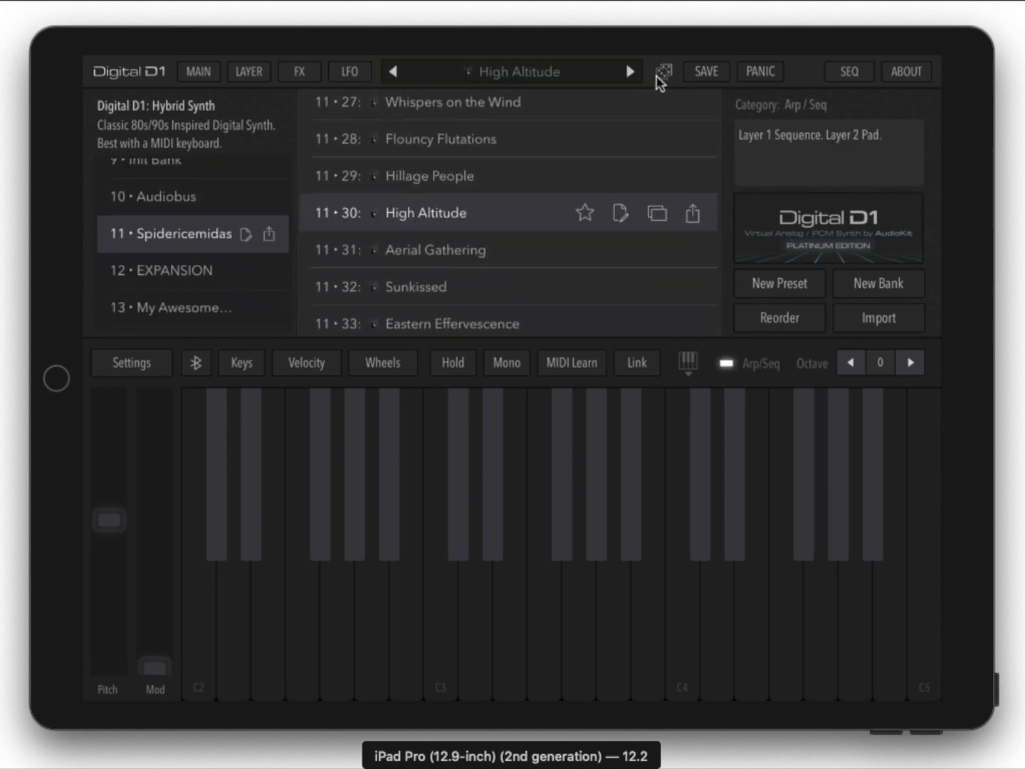
click(656, 213)
click(511, 584)
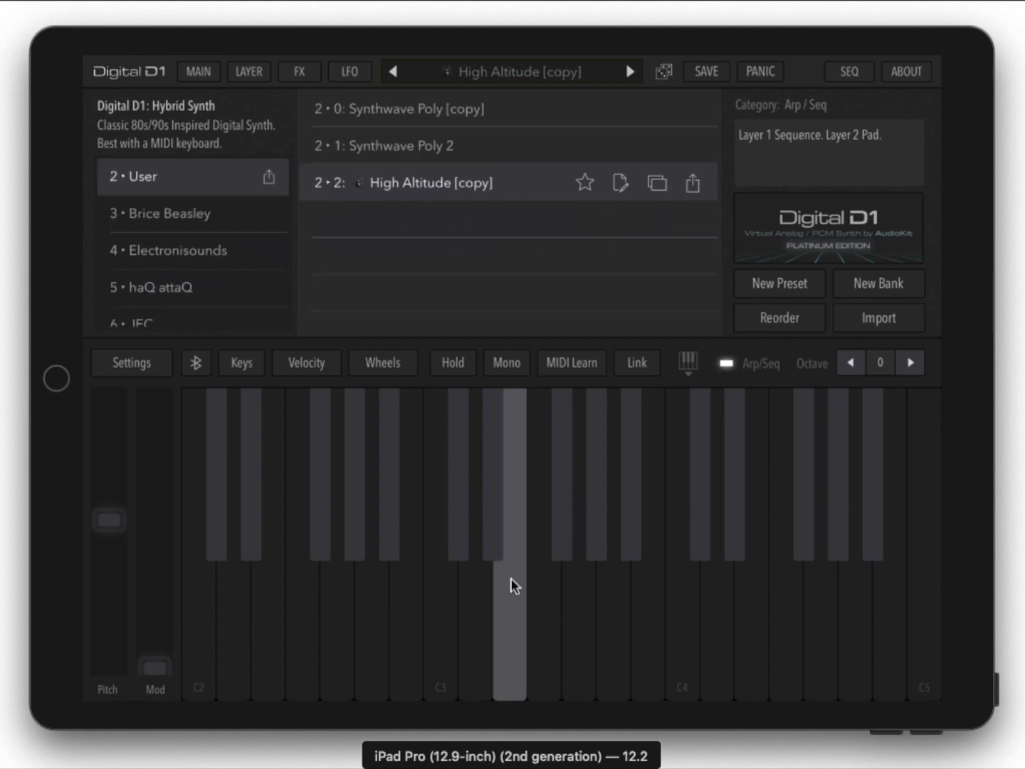